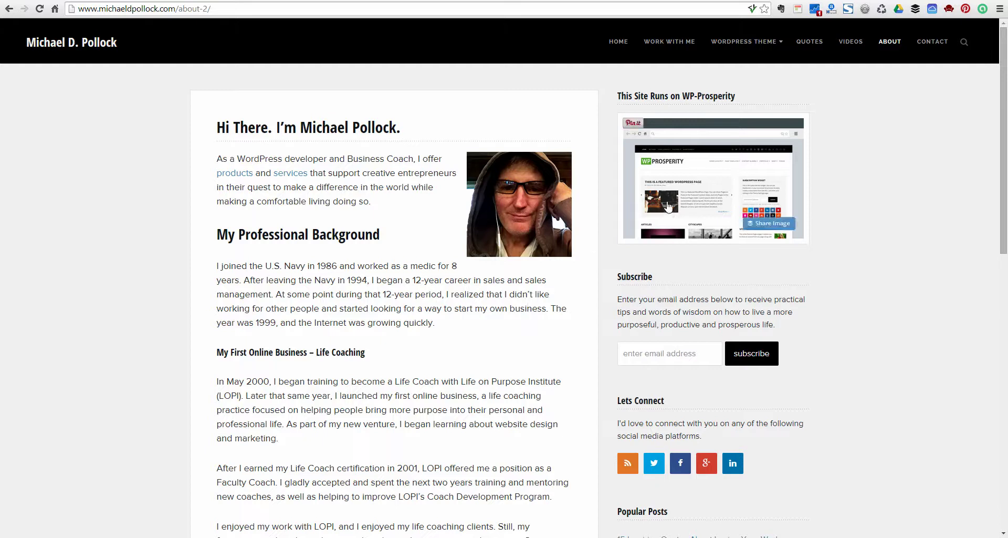
# Open the WP-Prosperity theme page from the about page and browse its demo site's home and blog pages.
pyautogui.click(672, 198)
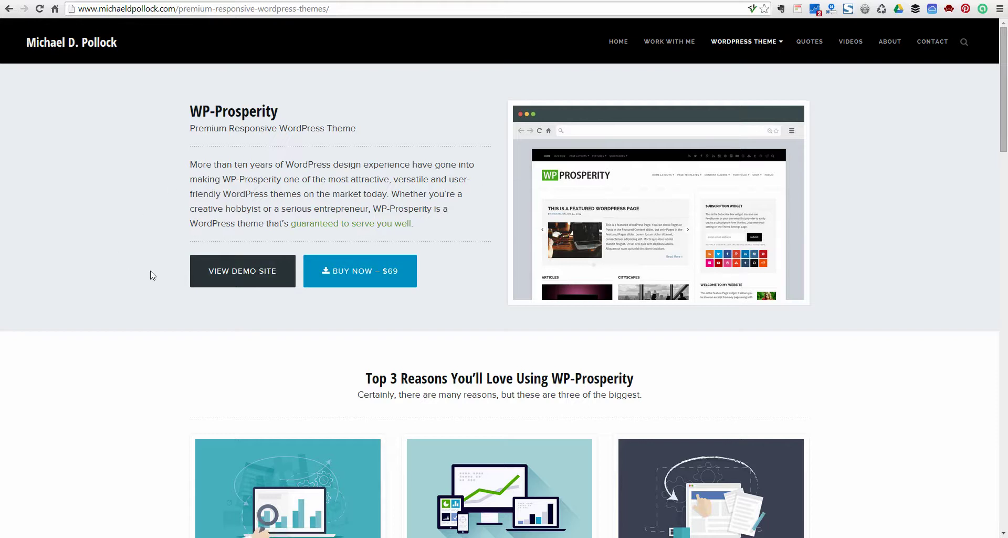
pyautogui.click(255, 275)
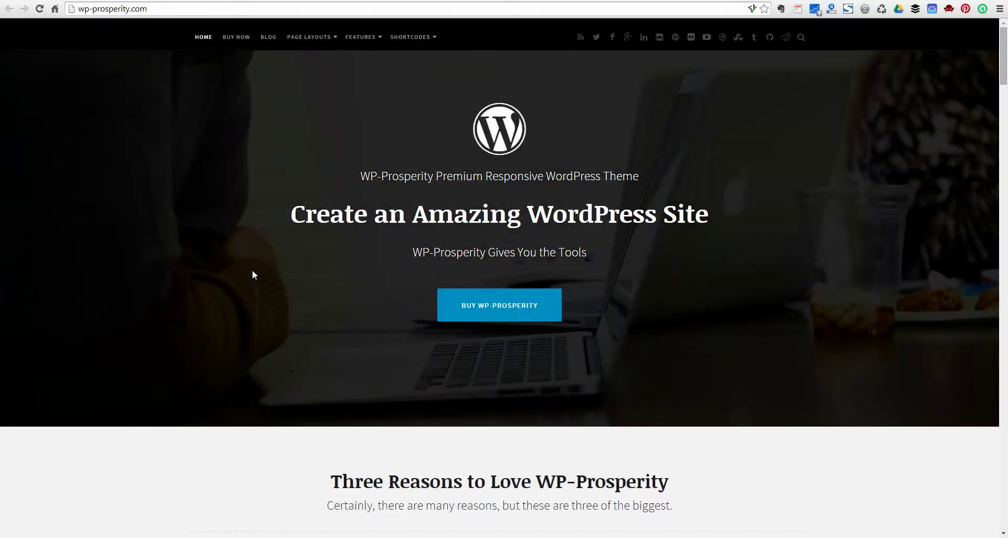
pyautogui.moveTo(1003, 77); pyautogui.dragTo(1007, 45)
pyautogui.click(268, 38)
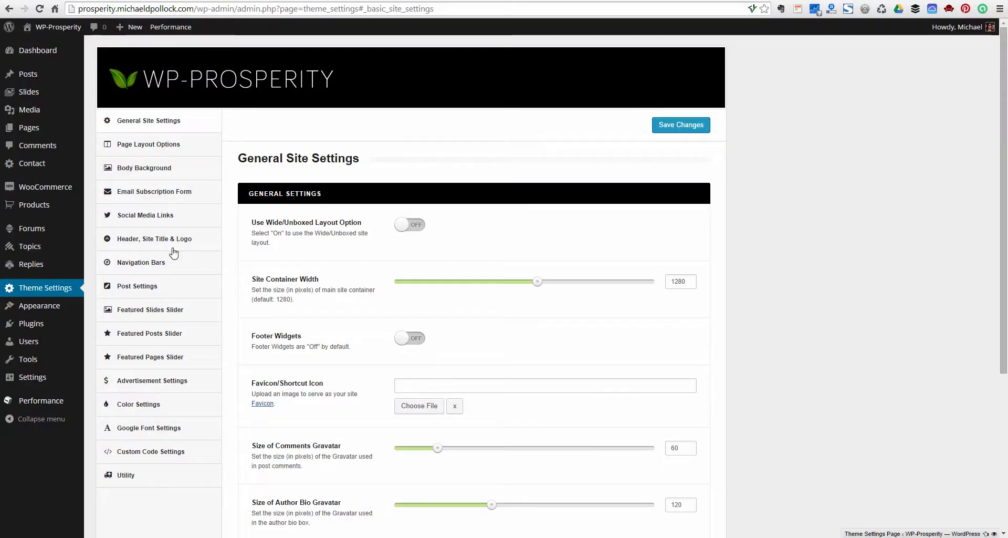
# Turn on Display Top Navigation Bar in the Navigation Bars theme settings and save the changes.
pyautogui.click(140, 265)
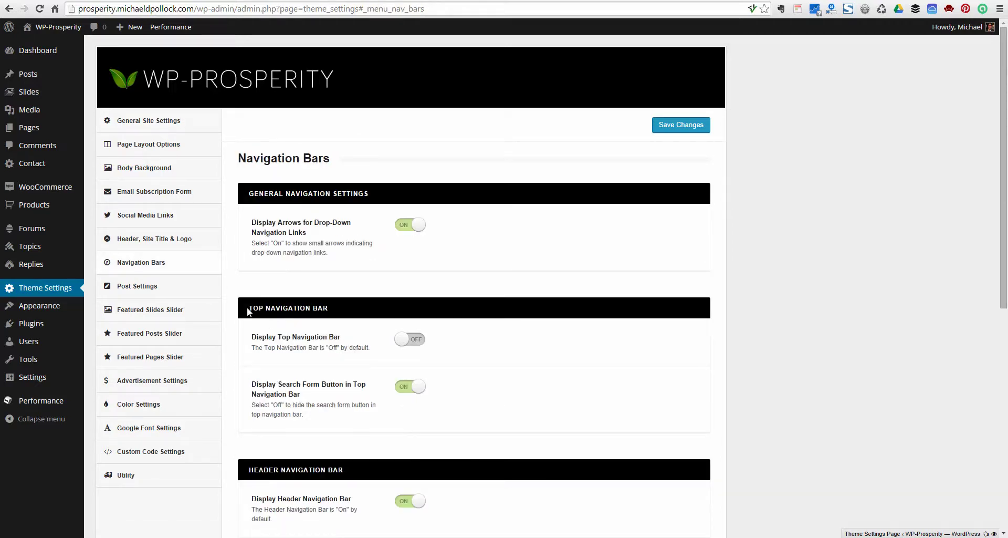
pyautogui.moveTo(248, 312); pyautogui.dragTo(329, 310)
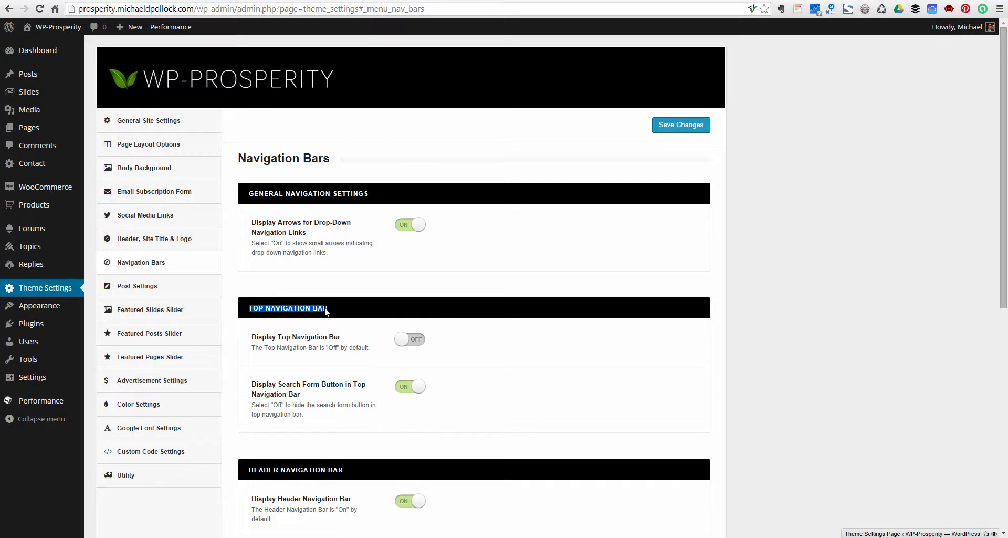
pyautogui.click(418, 343)
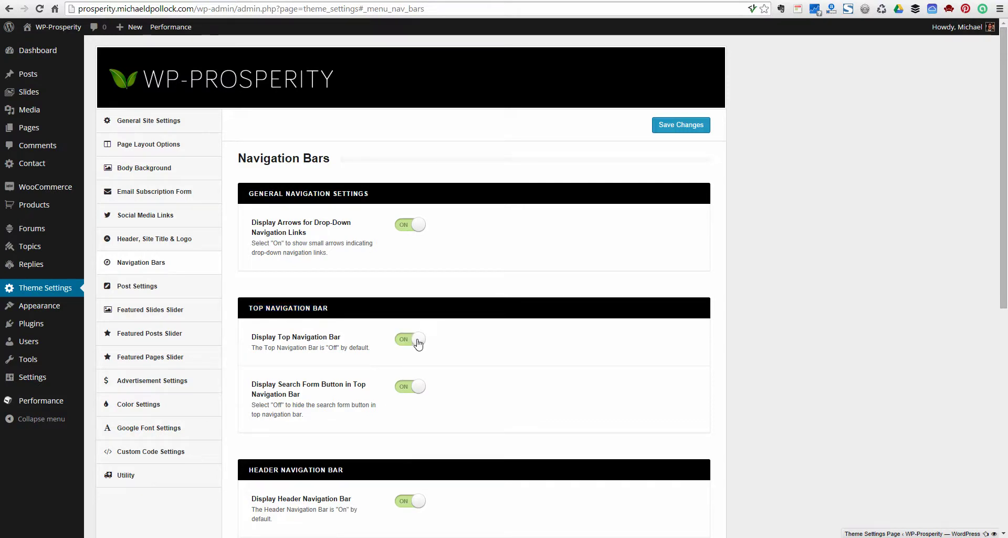
pyautogui.click(678, 126)
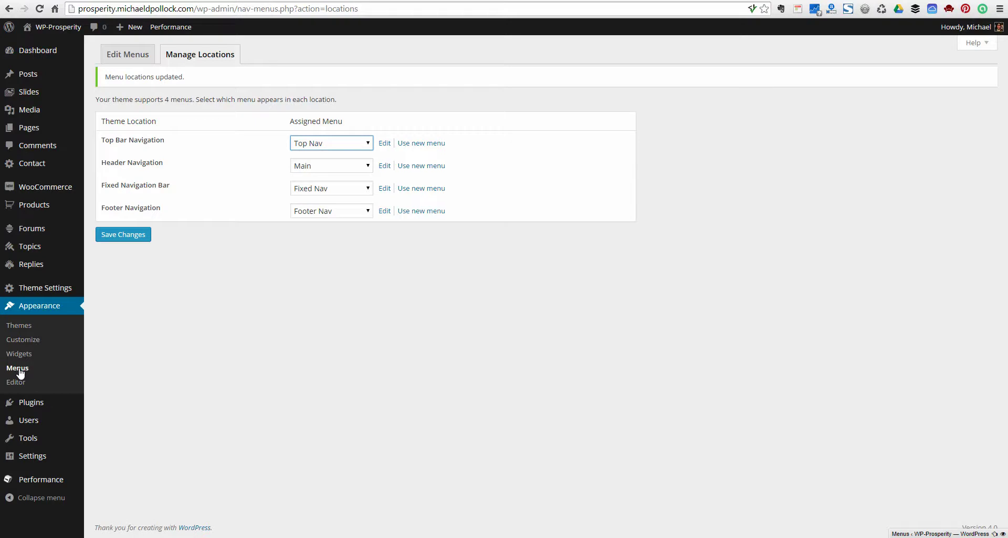
# Assign the Top Nav menu to the Top Bar Navigation location and save the menu locations.
pyautogui.click(339, 149)
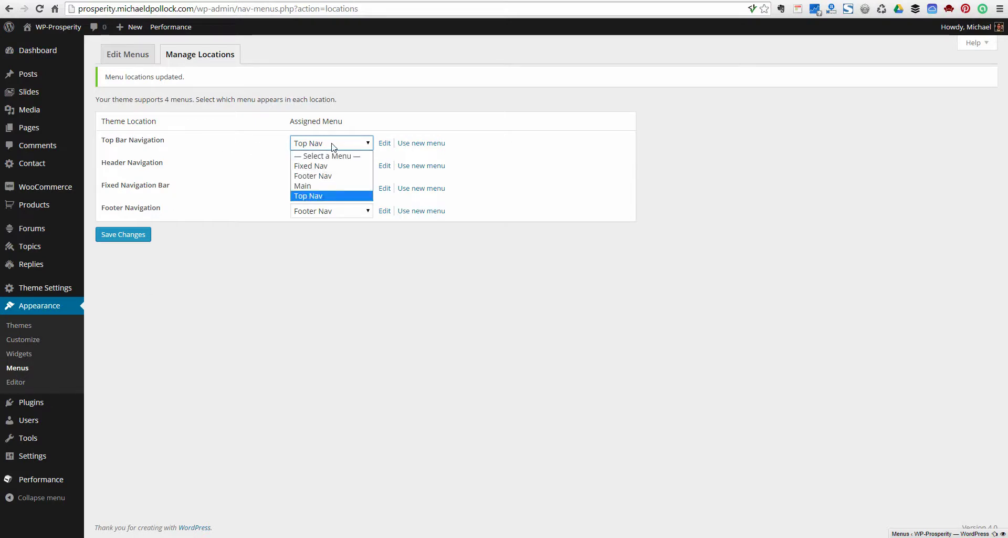
pyautogui.moveTo(125, 140); pyautogui.dragTo(165, 142)
pyautogui.click(178, 143)
pyautogui.click(123, 234)
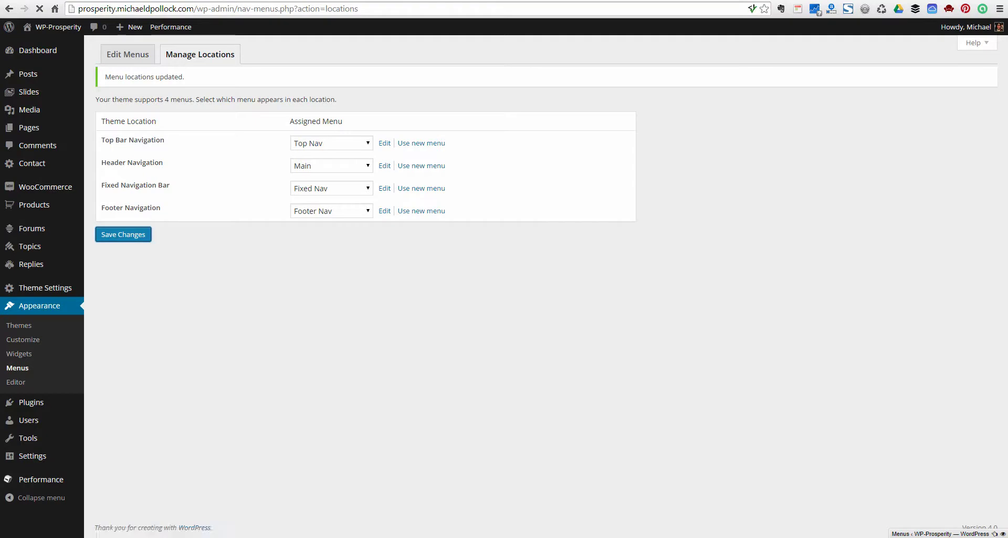
# View the live site and check the search form in its top navigation bar.
pyautogui.click(58, 27)
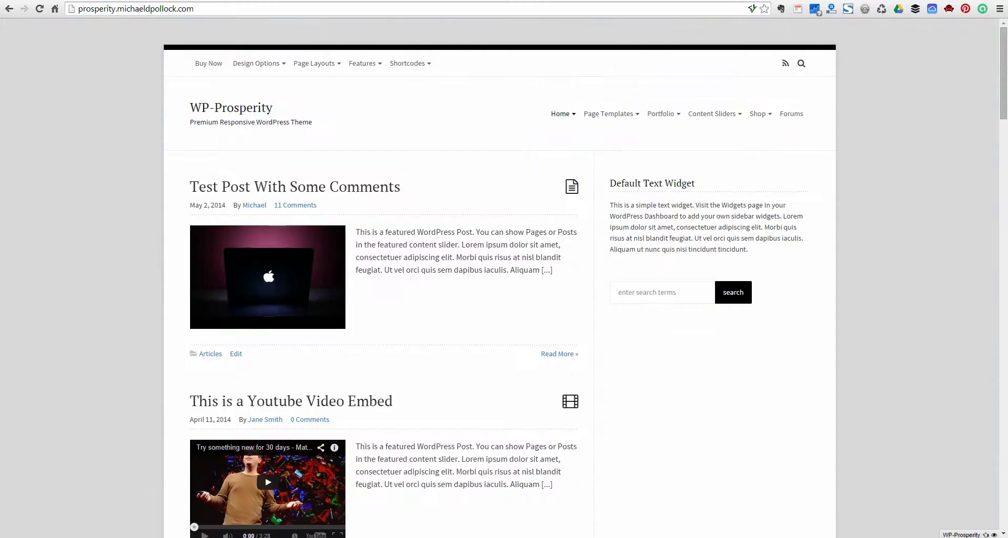
pyautogui.click(801, 63)
pyautogui.click(802, 63)
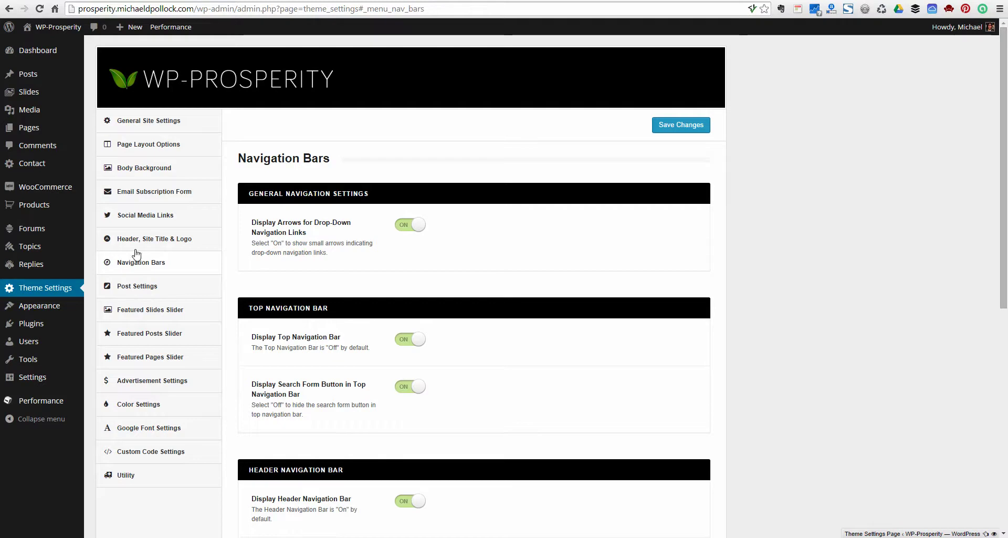
# Review the Social Media Links theme settings, including icon locations and profile URL fields, and return to General Site Settings.
pyautogui.click(140, 217)
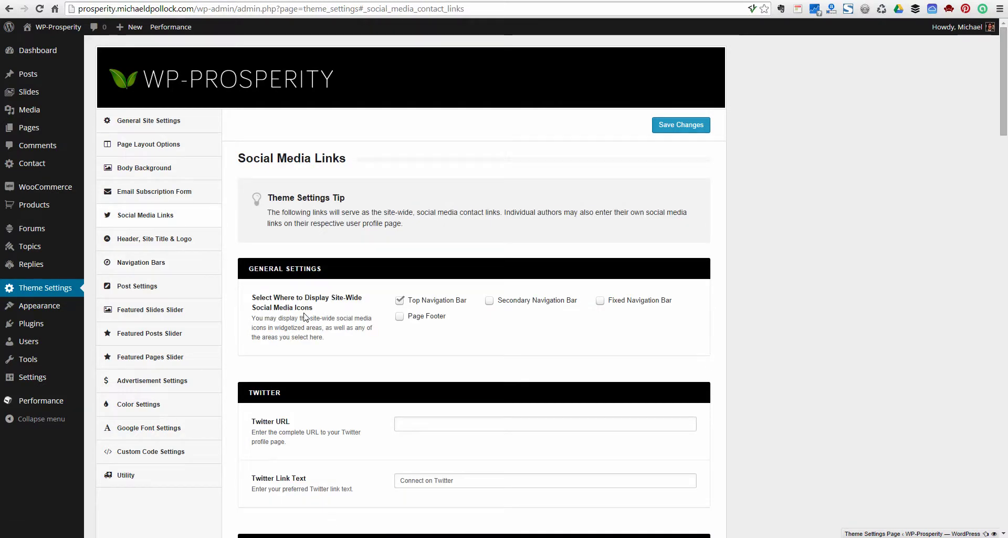
pyautogui.scroll(-2, 288, 252)
pyautogui.scroll(-4, 288, 258)
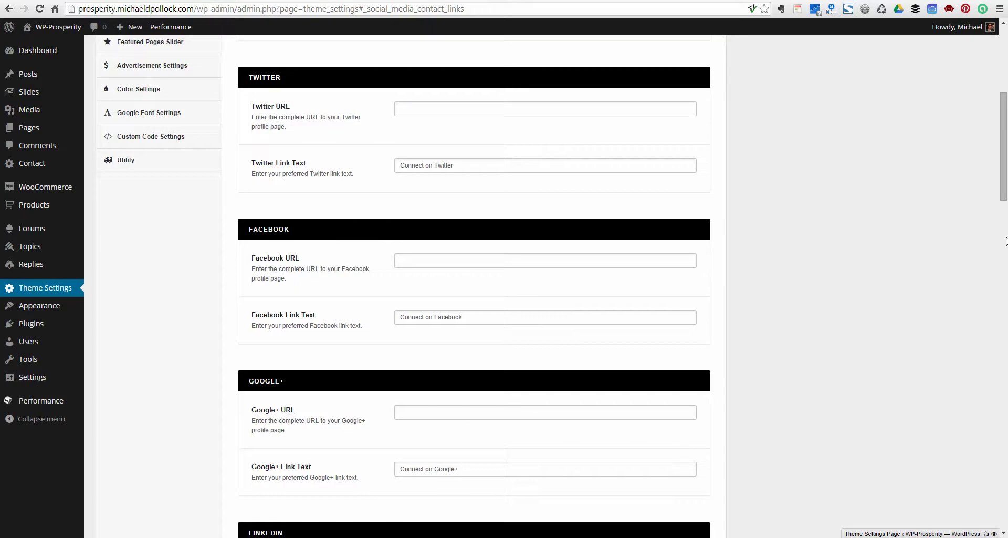
pyautogui.moveTo(1004, 183); pyautogui.dragTo(989, 78)
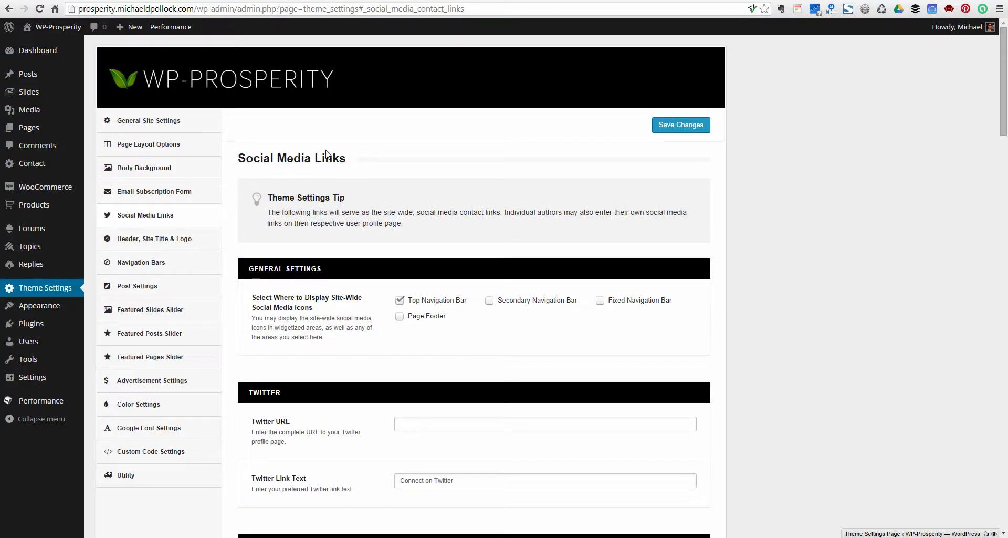
pyautogui.click(152, 123)
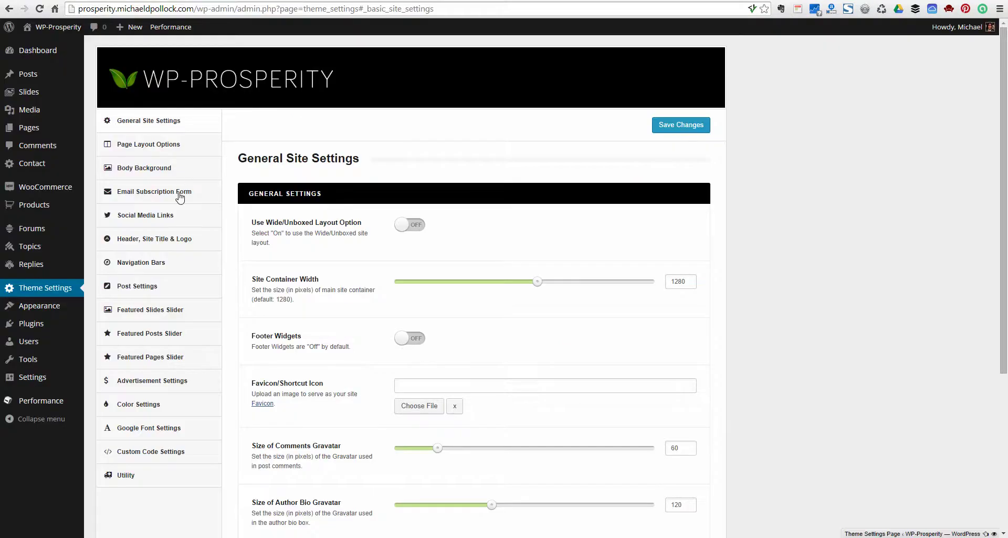
# Turn off Display Site Title and Display Tagline in the Header, Site Title & Logo settings.
pyautogui.click(145, 241)
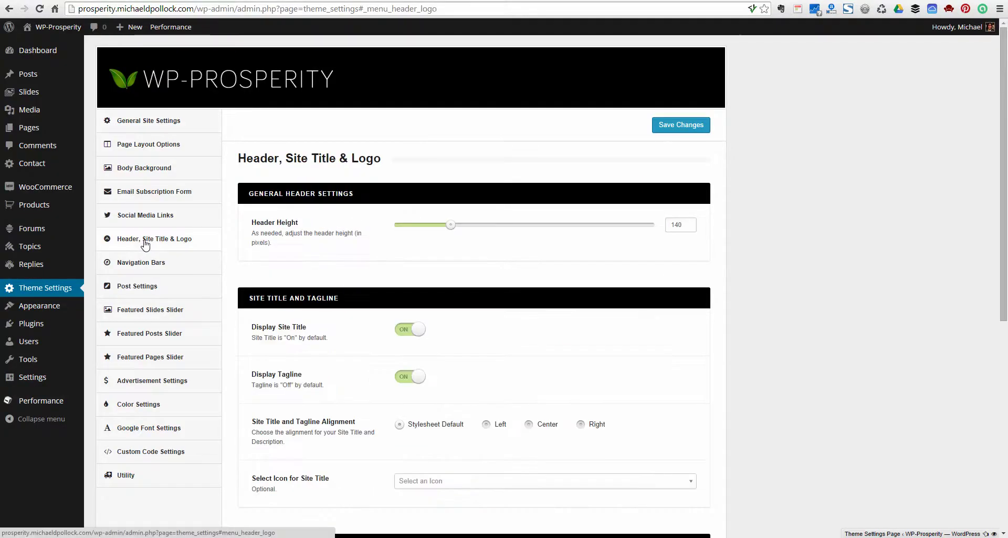
pyautogui.scroll(-2, 361, 280)
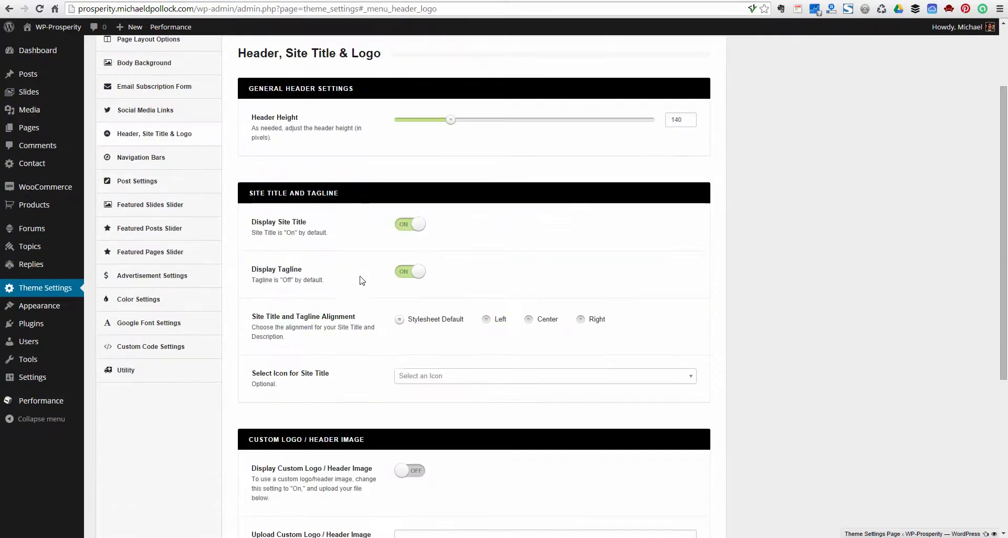
pyautogui.click(402, 225)
pyautogui.click(409, 271)
# Turn on Display Custom Logo / Header Image and insert logo.png from the media library as the logo.
pyautogui.scroll(-4, 361, 287)
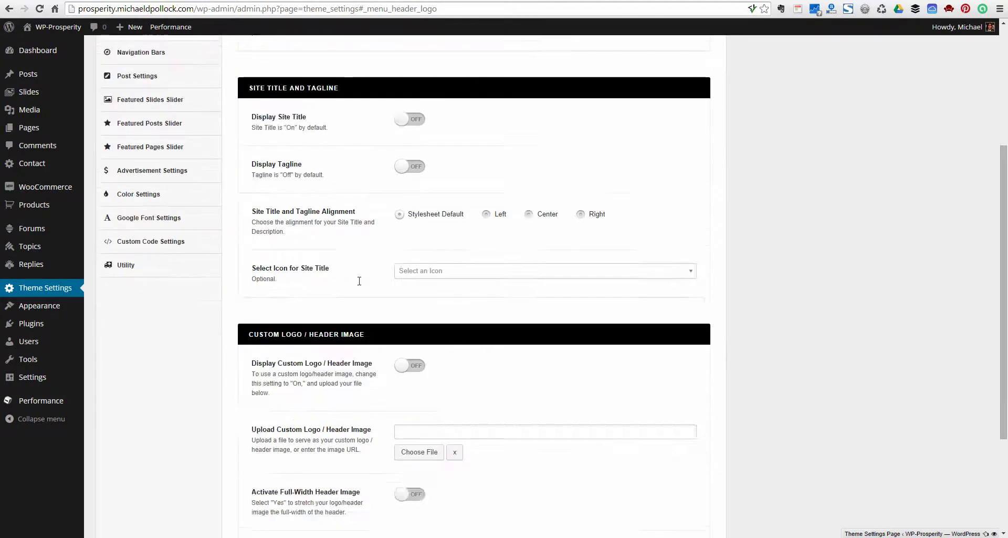
pyautogui.moveTo(248, 234); pyautogui.dragTo(374, 243)
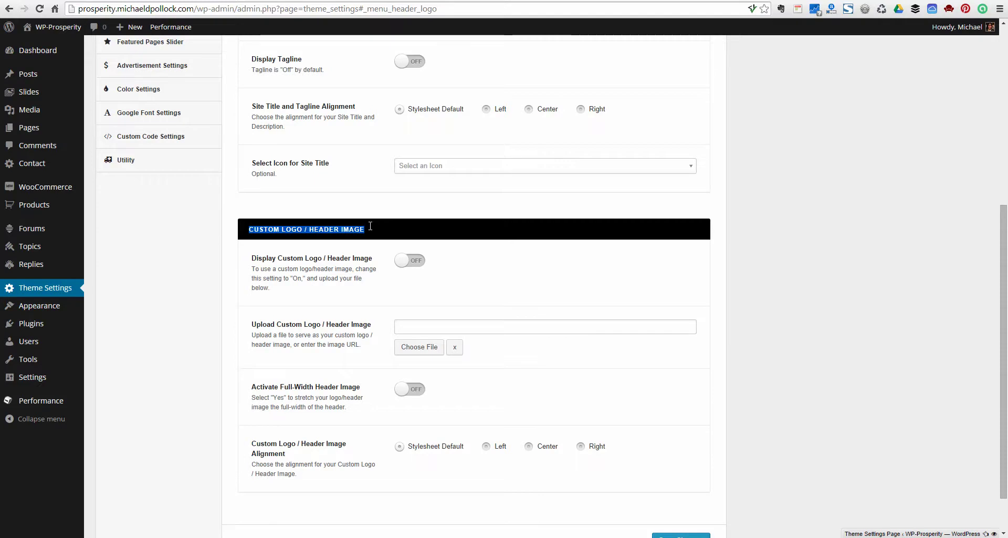
pyautogui.click(413, 289)
pyautogui.click(416, 264)
pyautogui.click(419, 347)
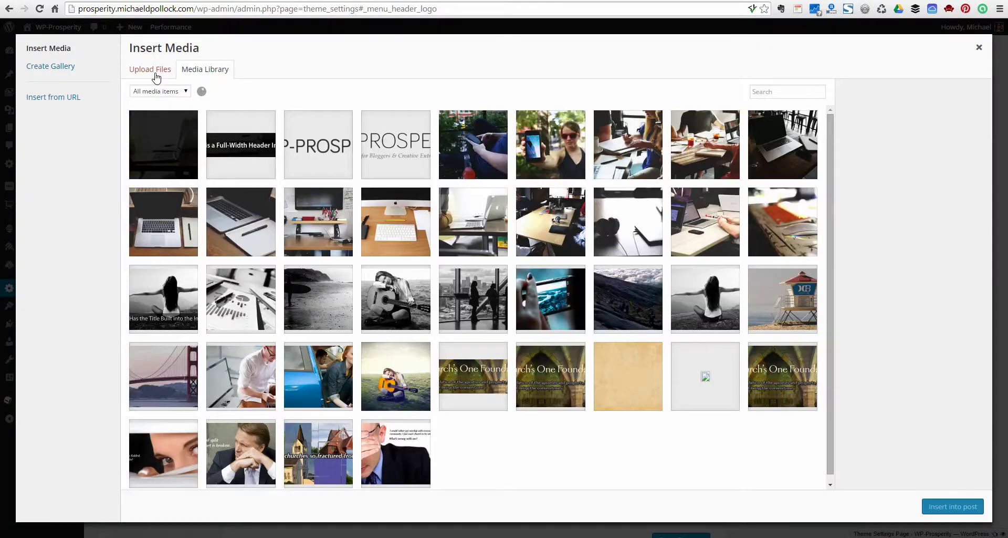
pyautogui.click(317, 146)
pyautogui.click(967, 508)
pyautogui.click(994, 451)
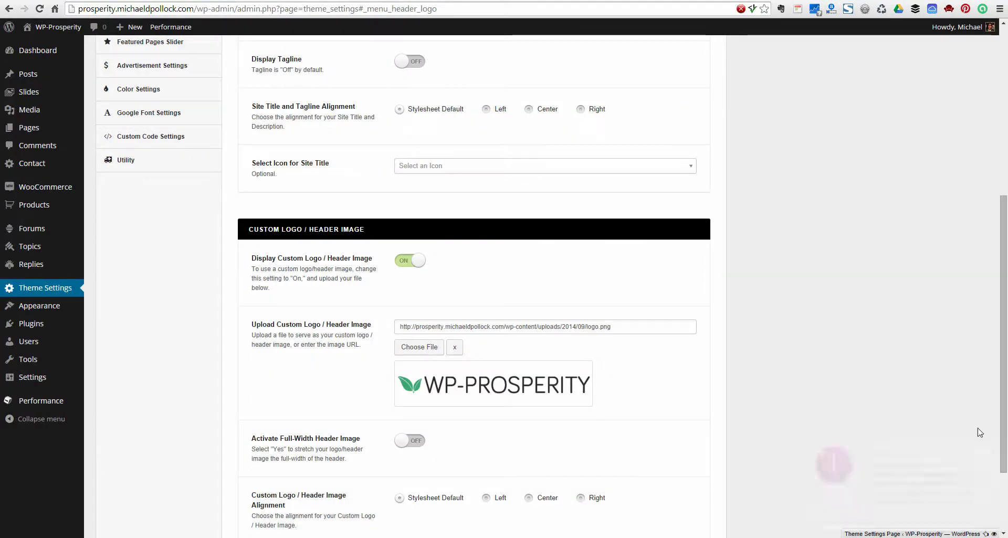
# Save the header settings and view the live site with the custom logo.
pyautogui.moveTo(1004, 351); pyautogui.dragTo(981, 162)
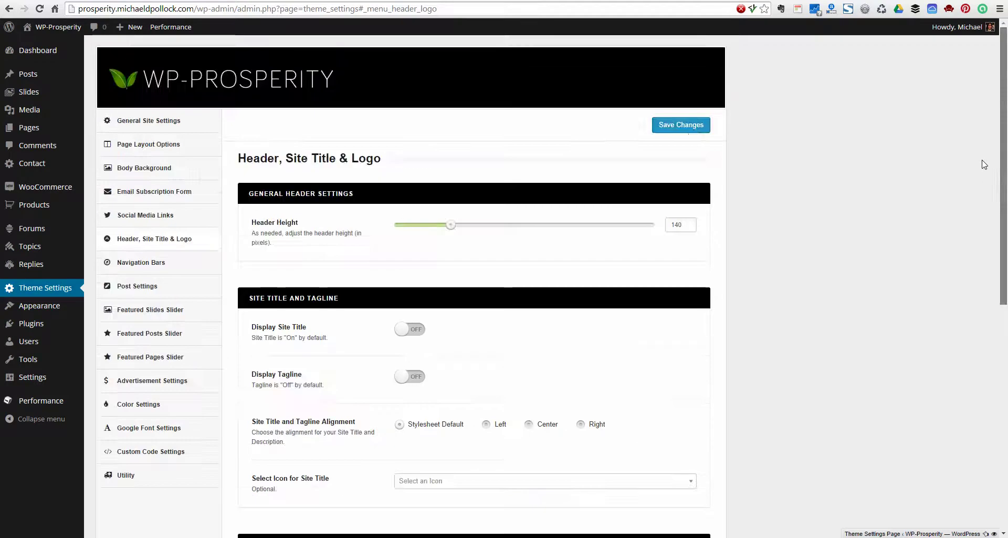
pyautogui.click(701, 131)
pyautogui.click(74, 26)
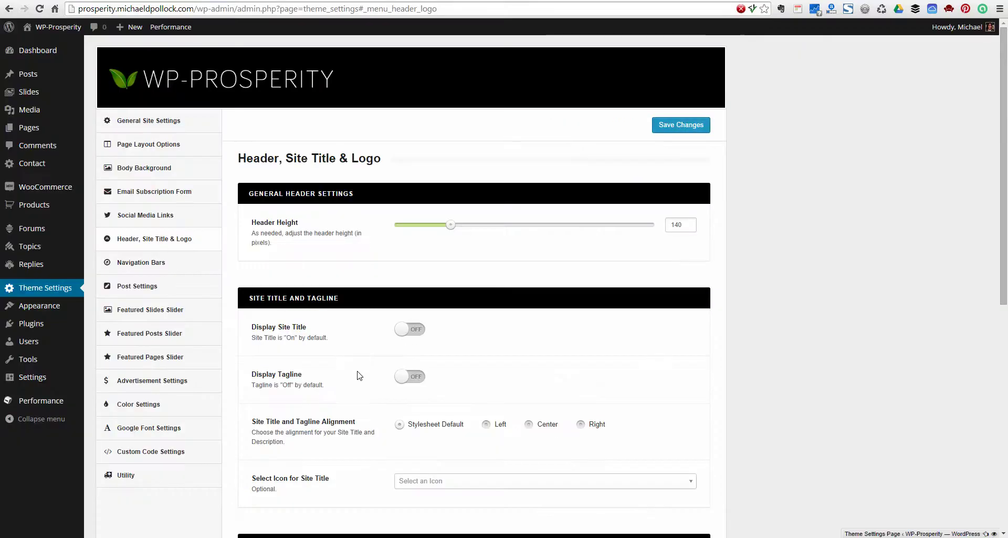
# Replace the custom header image with logo-full.jpg from the media library and turn on Activate Full-Width Header Image.
pyautogui.scroll(-7, 340, 364)
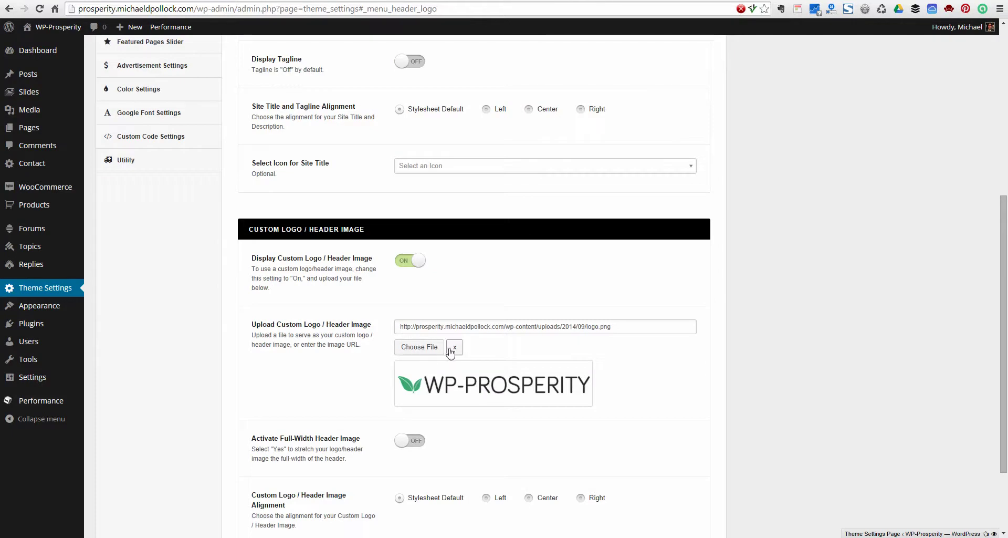
pyautogui.click(420, 349)
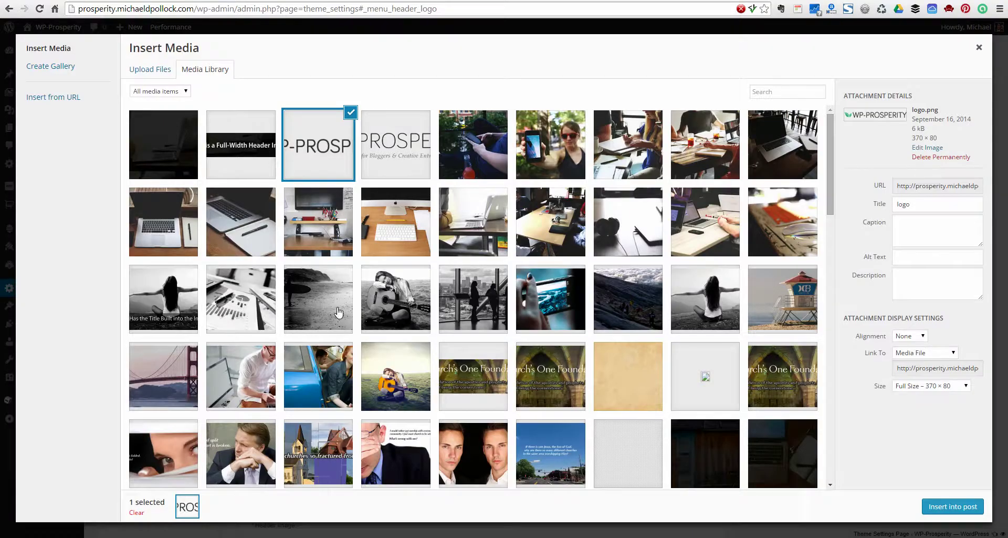
pyautogui.click(241, 151)
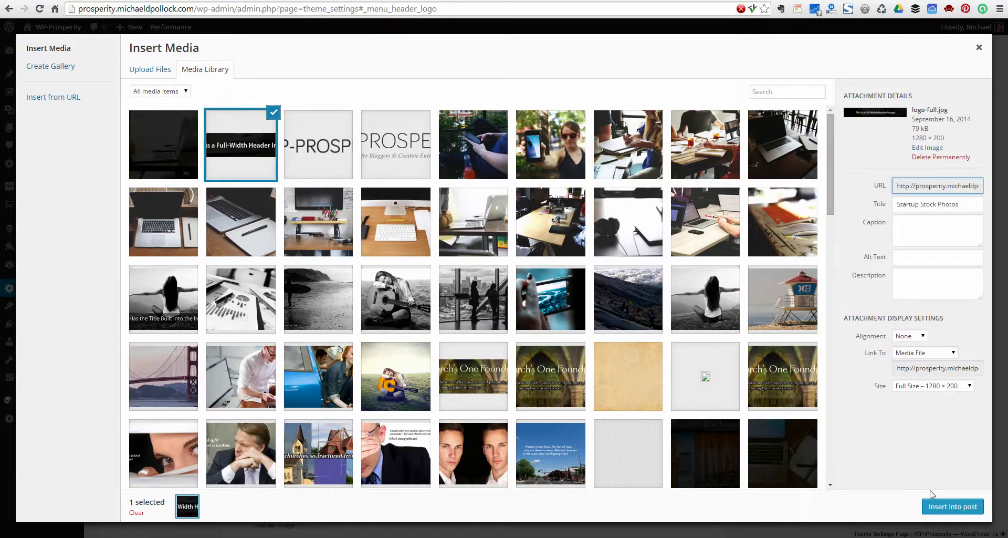
pyautogui.click(959, 508)
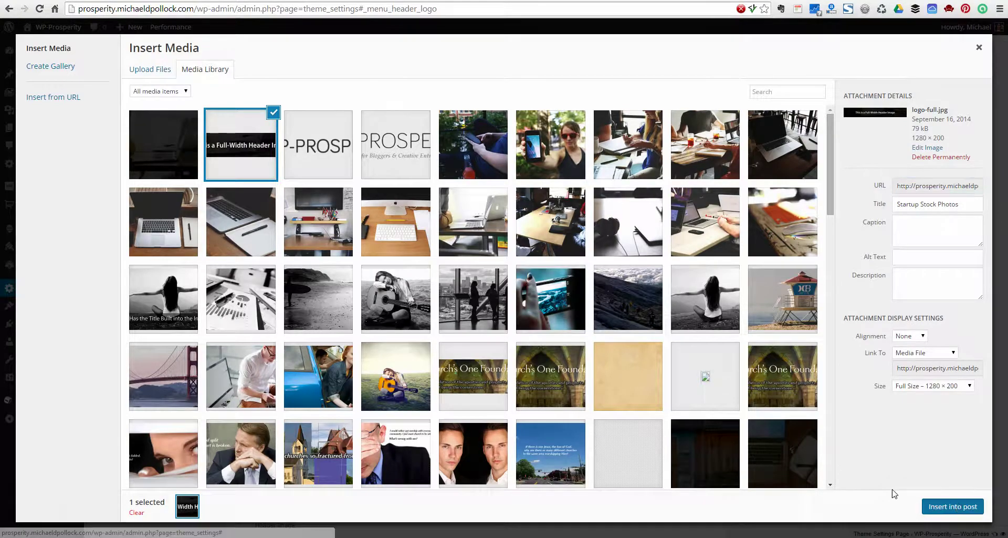
pyautogui.scroll(-3, 346, 368)
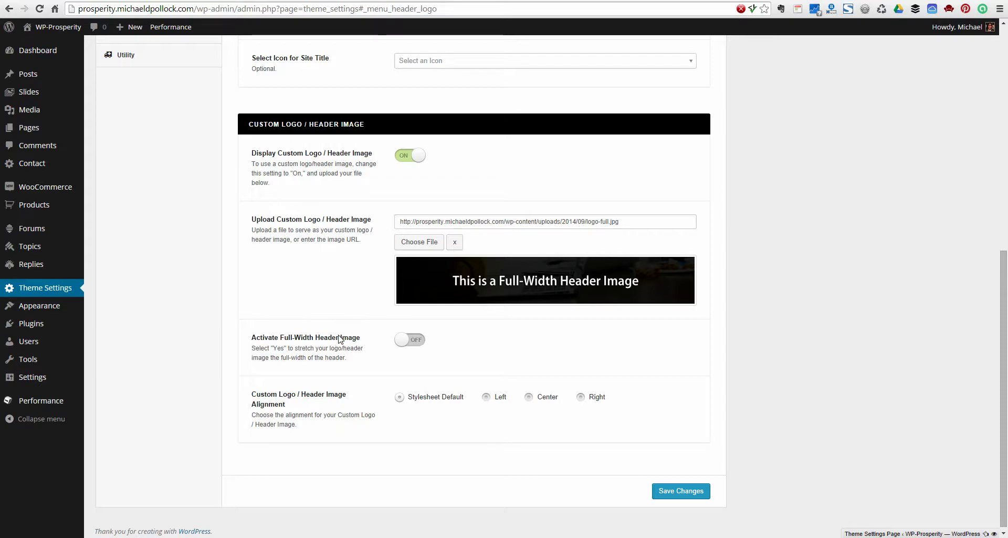
pyautogui.click(416, 341)
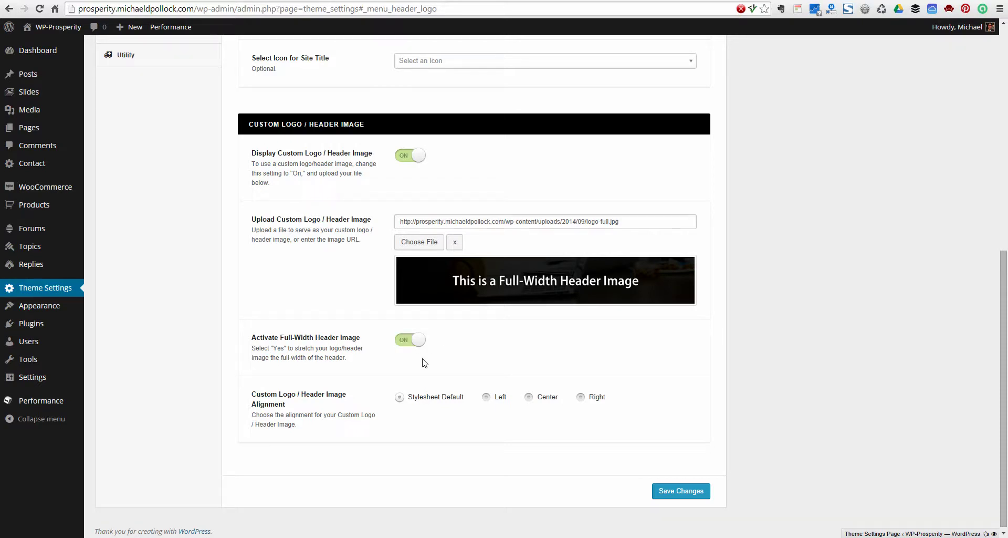
# Set the Header Navigation Location to Below Site Title in the Navigation Bars settings and save the changes.
pyautogui.scroll(1, 348, 357)
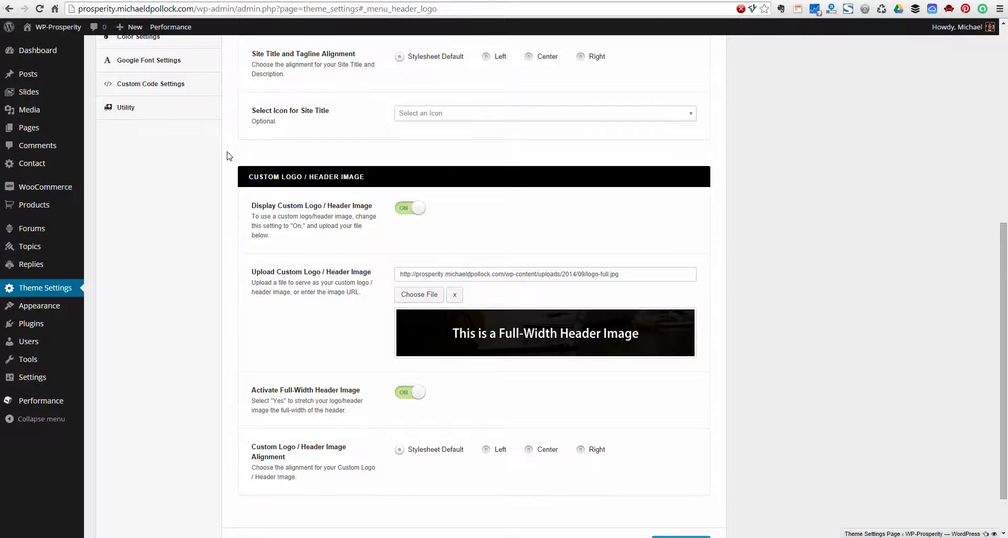
pyautogui.scroll(6, 231, 183)
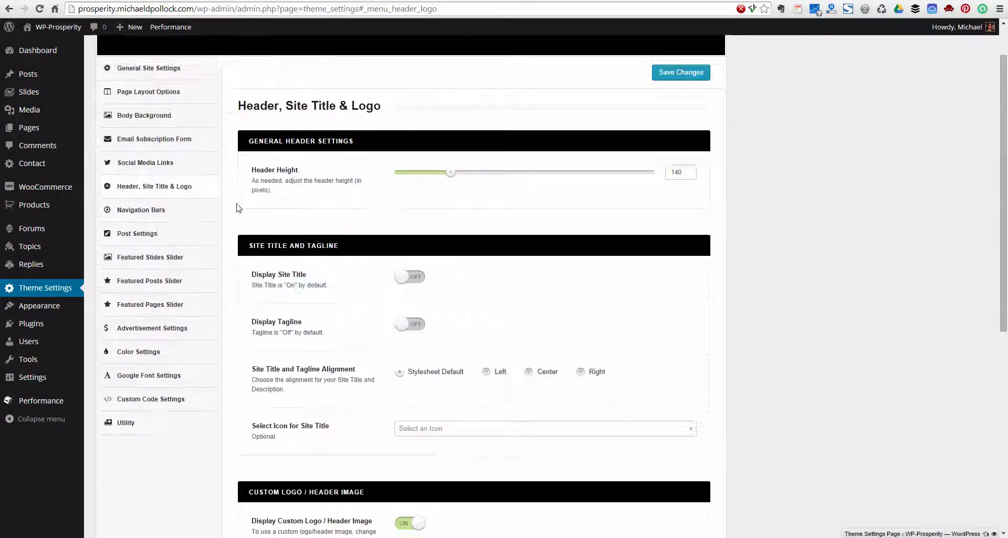
pyautogui.scroll(1, 239, 207)
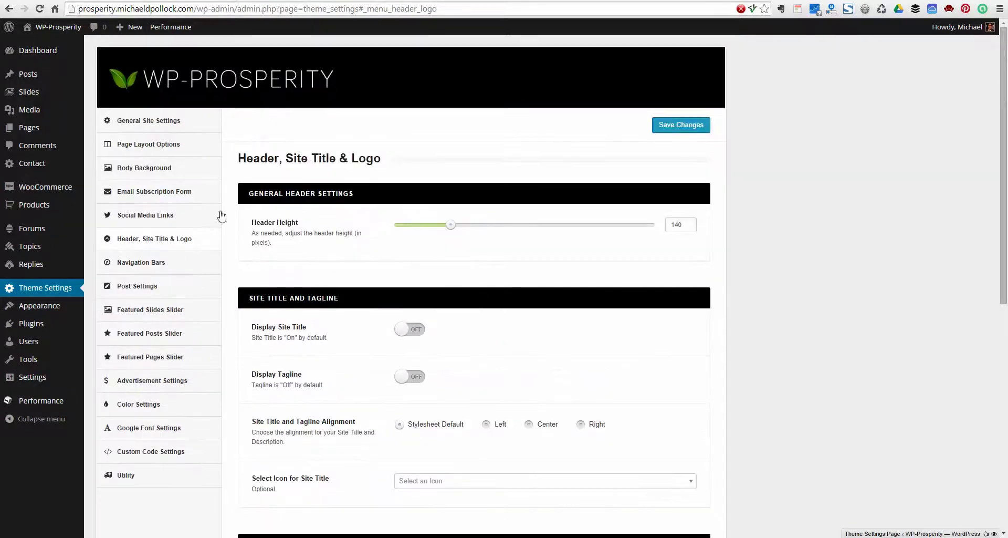
pyautogui.click(135, 266)
pyautogui.scroll(-3, 275, 305)
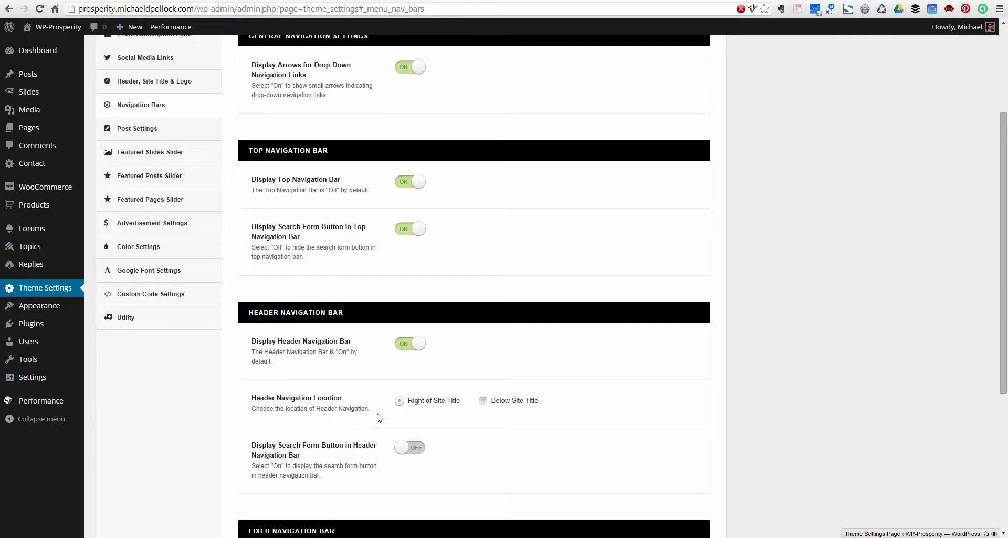
pyautogui.click(485, 405)
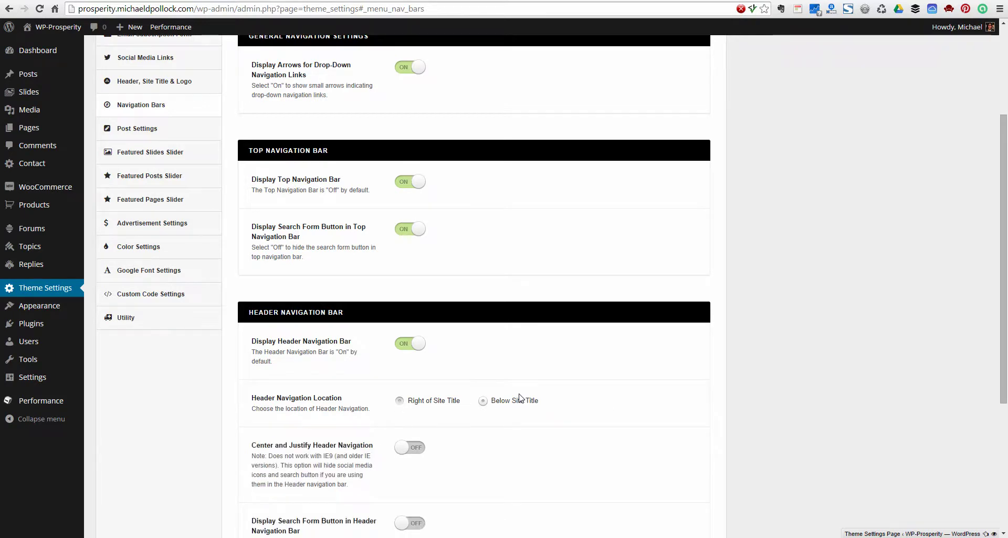
pyautogui.scroll(-3, 518, 399)
pyautogui.scroll(-2, 576, 396)
pyautogui.click(688, 486)
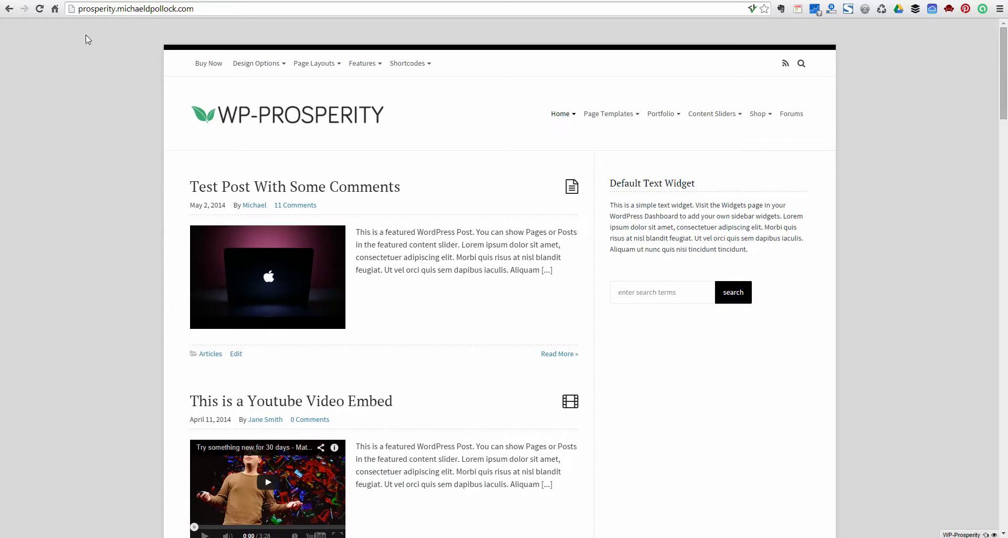
# Reload the live site, set the header to Dark in the Color Settings and save the changes.
pyautogui.click(40, 9)
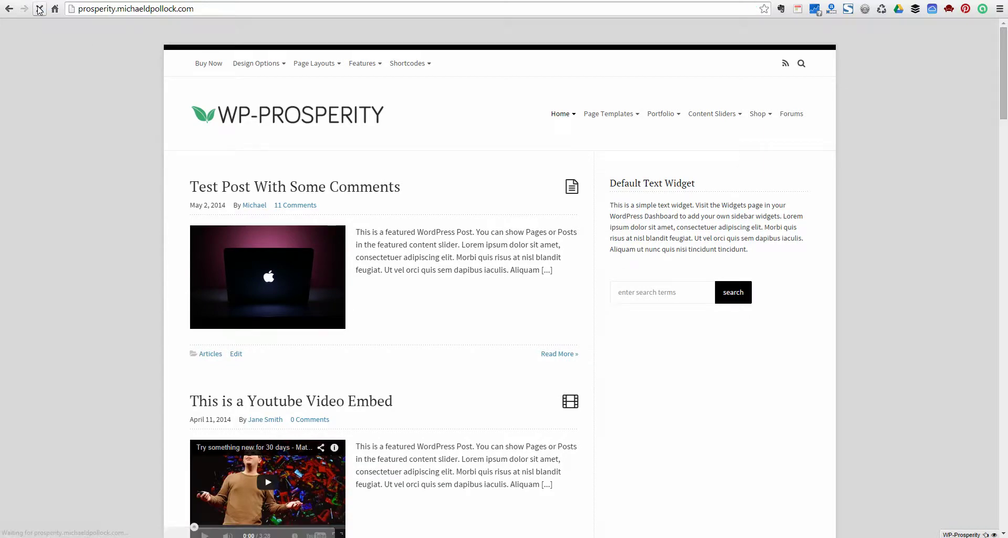
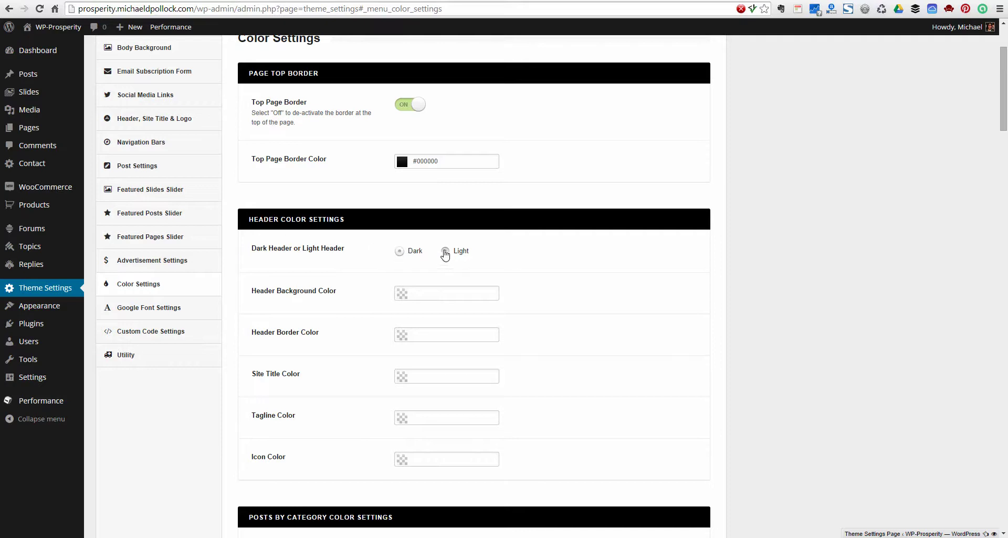
pyautogui.click(399, 251)
pyautogui.scroll(2, 498, 262)
pyautogui.click(681, 124)
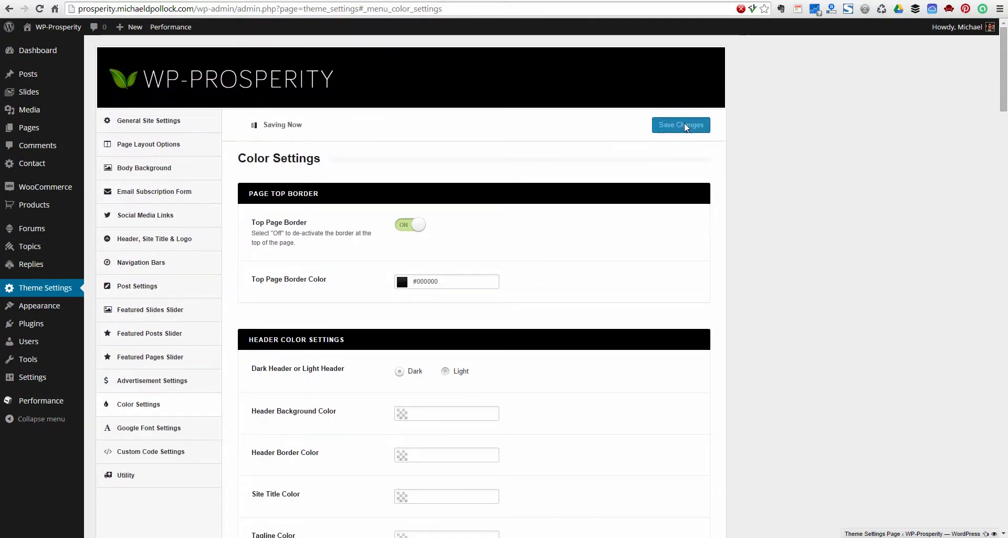
pyautogui.click(58, 27)
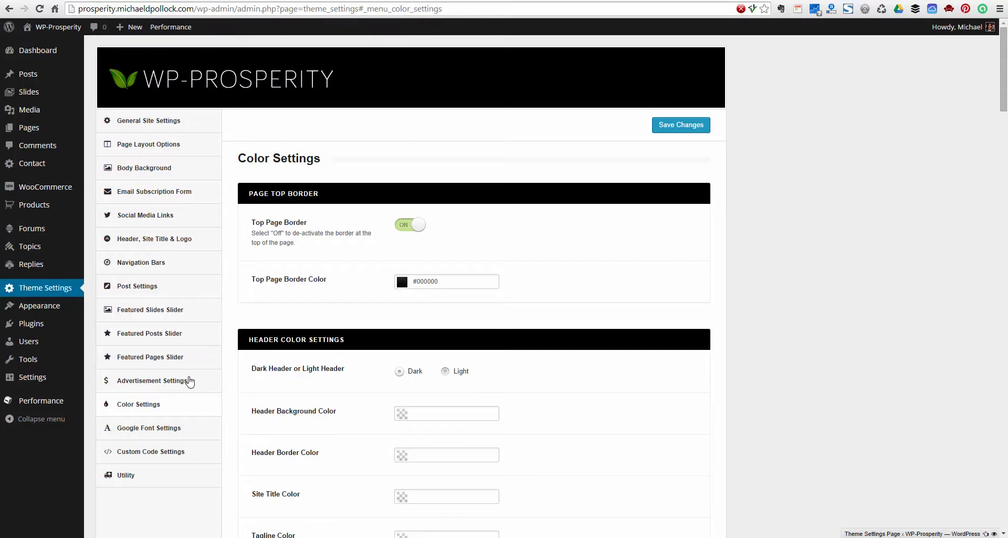
# Turn on Center and Justify Header Navigation in the Navigation Bars settings, save the changes and check the live site.
pyautogui.click(142, 268)
pyautogui.scroll(-5, 362, 336)
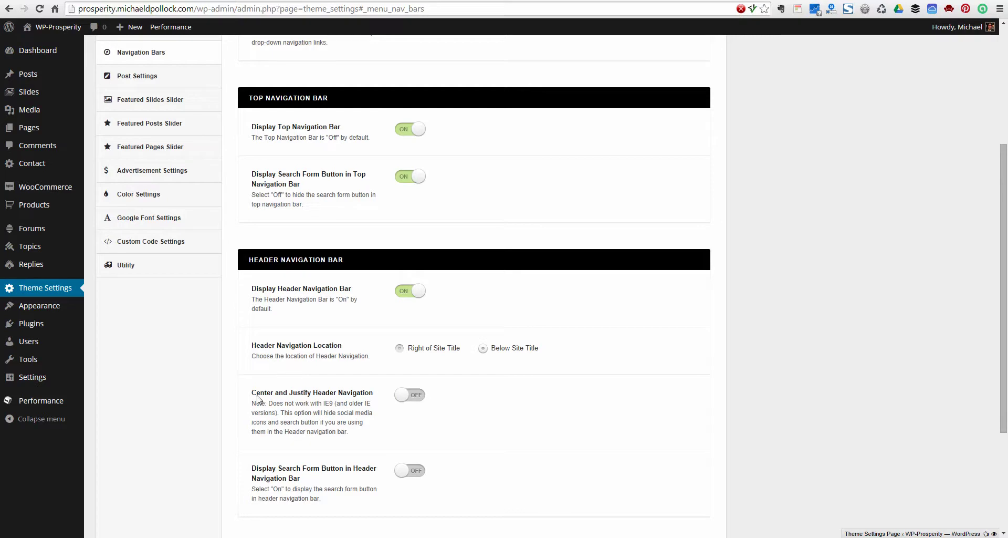
pyautogui.moveTo(252, 392); pyautogui.dragTo(376, 394)
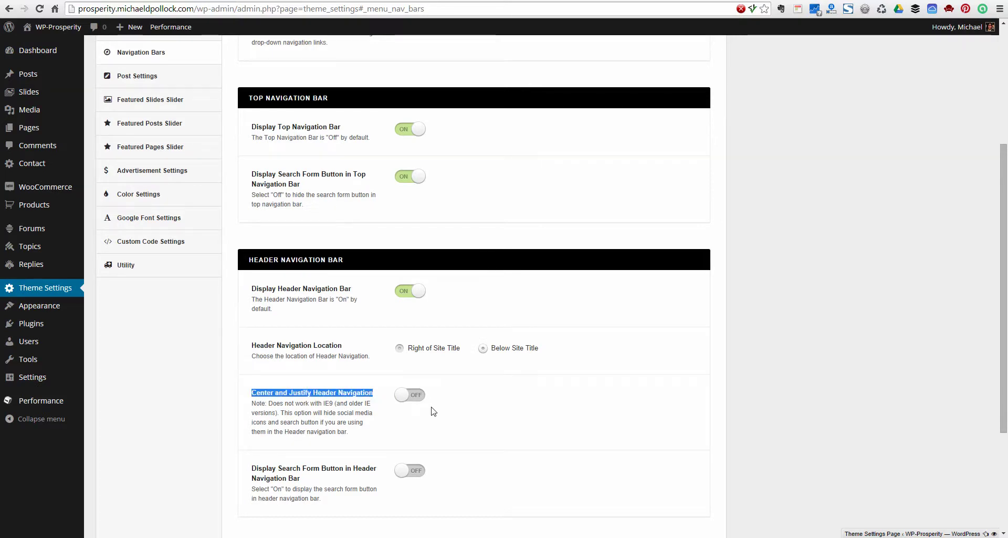
pyautogui.click(417, 395)
pyautogui.scroll(-3, 829, 433)
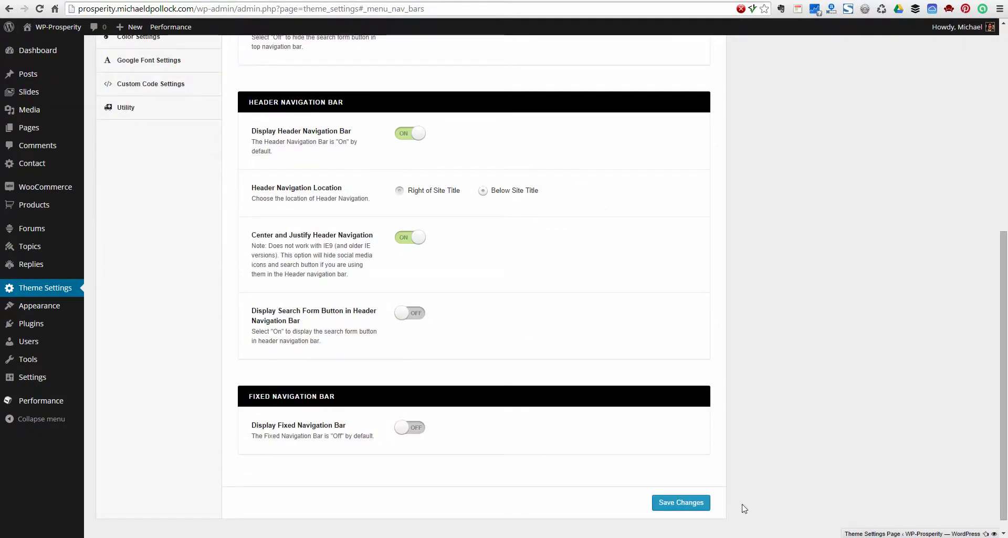
pyautogui.click(681, 502)
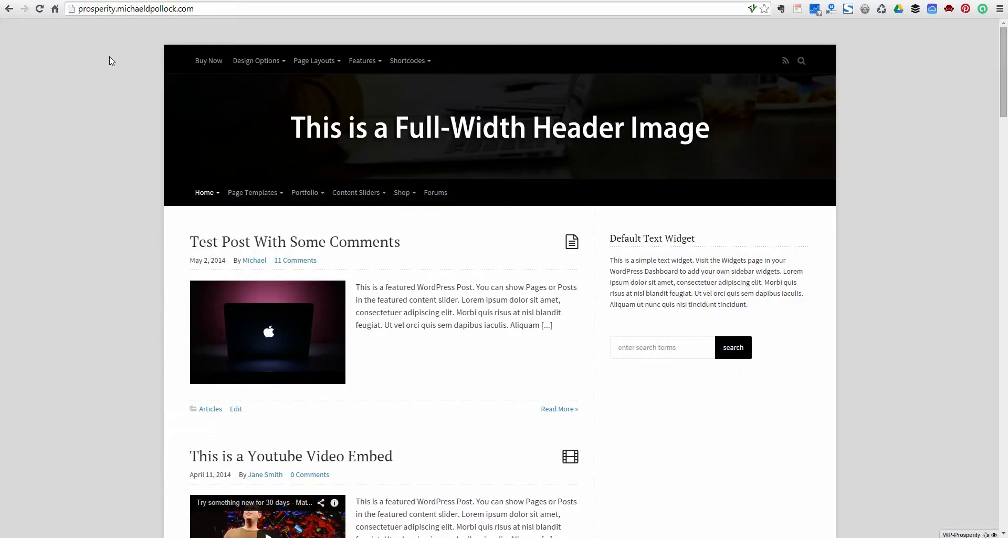
pyautogui.click(44, 11)
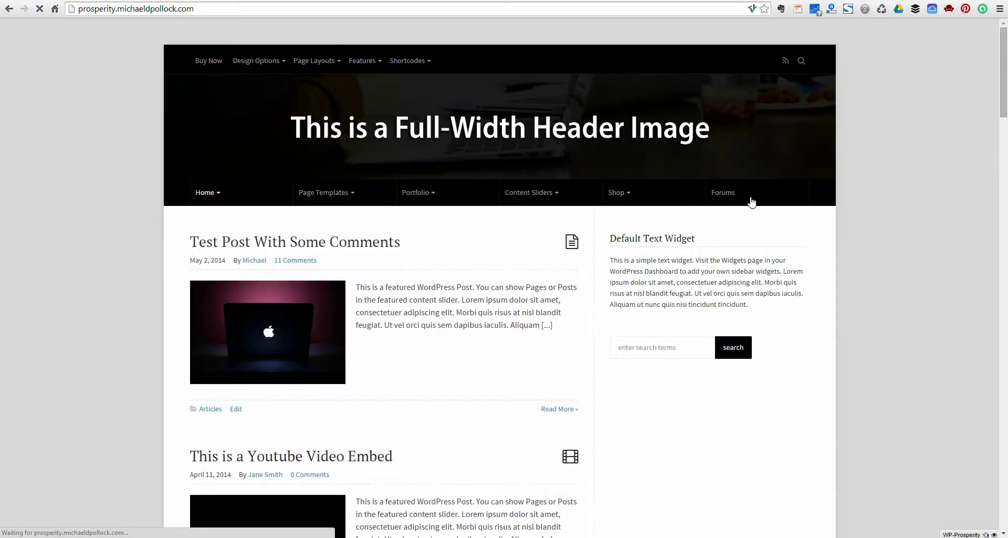
pyautogui.moveTo(288, 202)
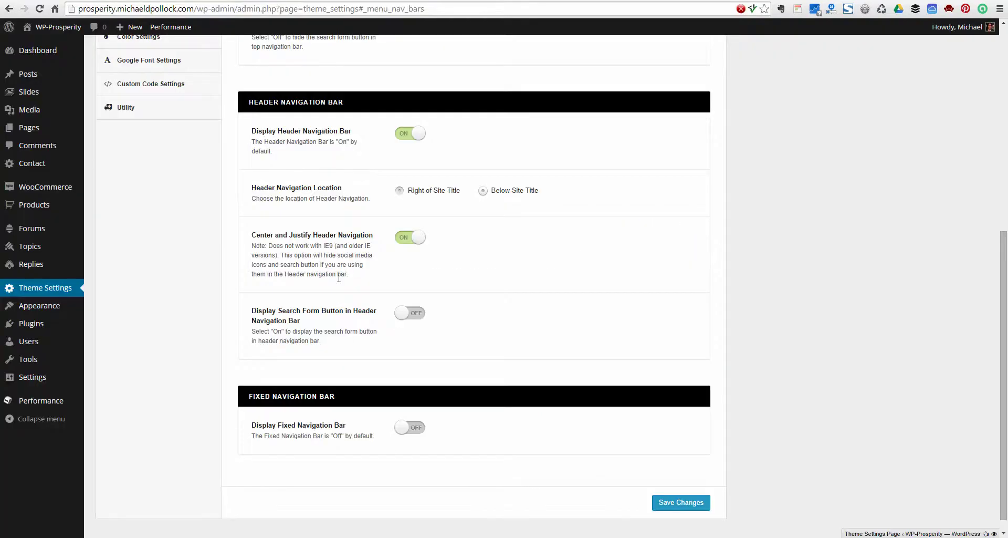
# Turn off Display Header Navigation Bar, save the changes and reload the live site.
pyautogui.click(407, 133)
pyautogui.click(695, 512)
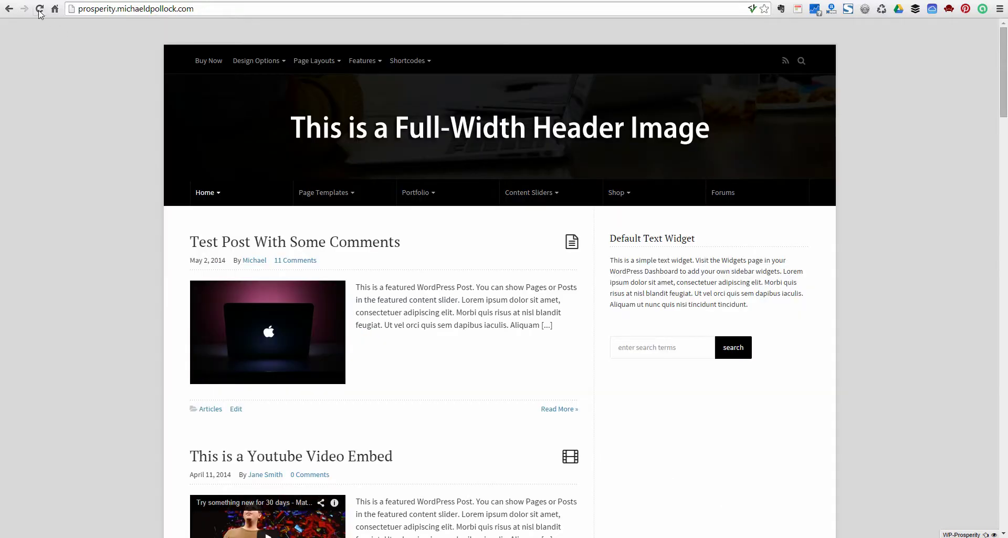
pyautogui.click(39, 9)
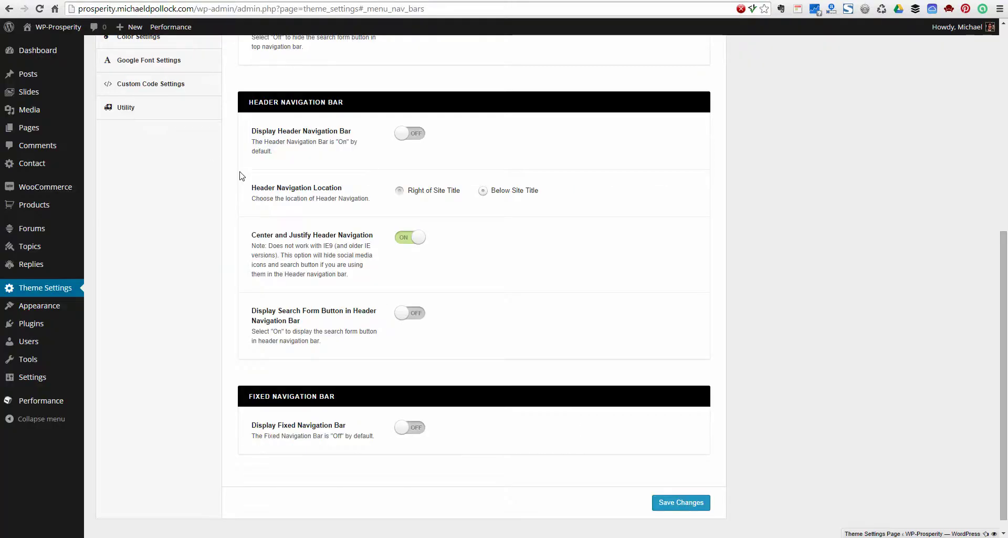
# Set the TopNav Background Color to dark blue #0b1b54 in the Color Settings.
pyautogui.scroll(3, 233, 203)
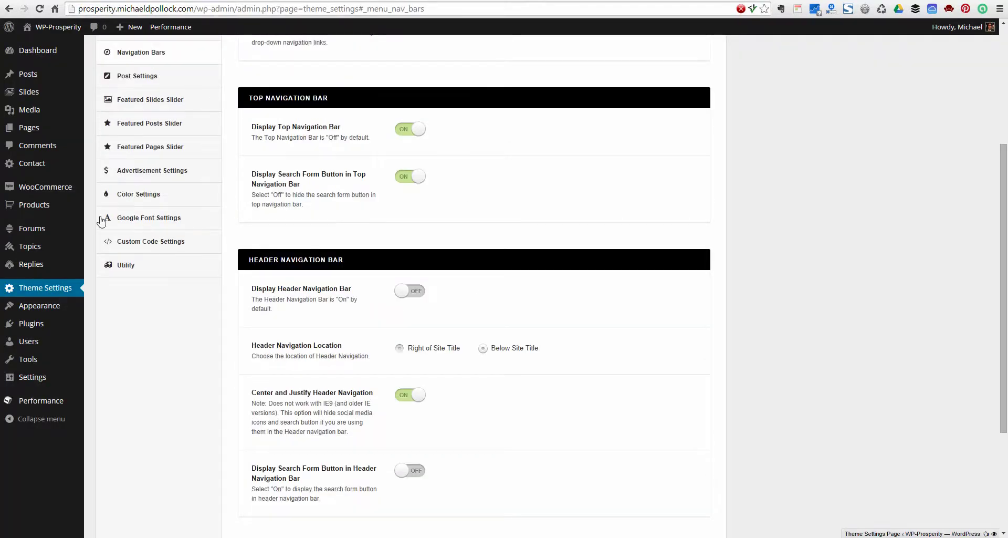
pyautogui.click(143, 194)
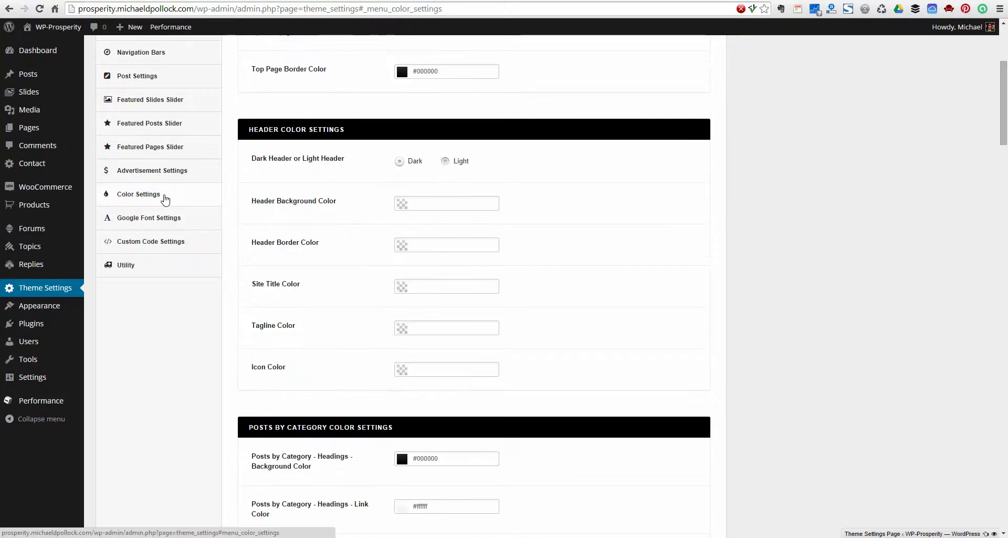
pyautogui.scroll(-9, 330, 214)
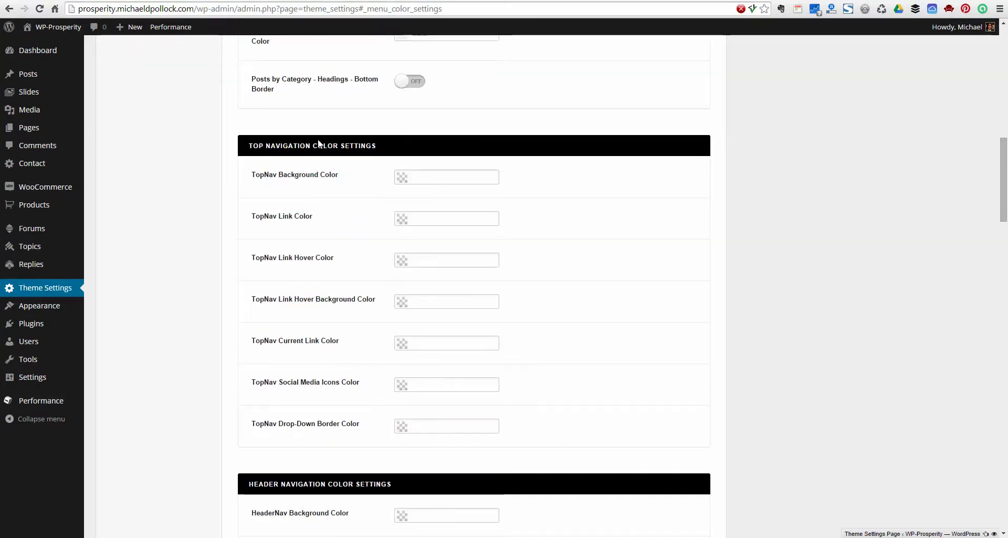
pyautogui.click(425, 177)
pyautogui.click(455, 205)
pyautogui.click(442, 223)
pyautogui.click(568, 255)
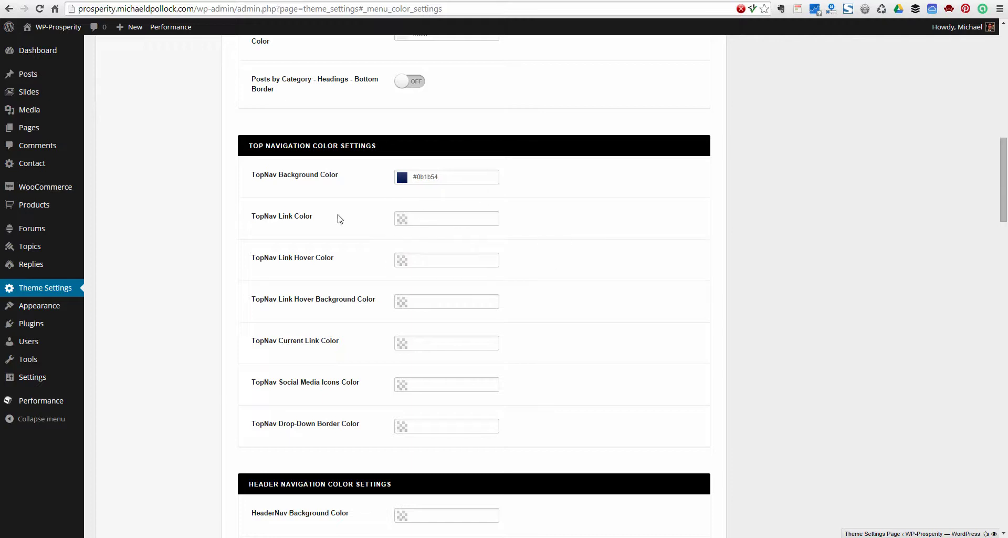
# Set the TopNav Link Color to yellow #ebff00 and the TopNav Link Hover Color to #ffffff.
pyautogui.click(433, 219)
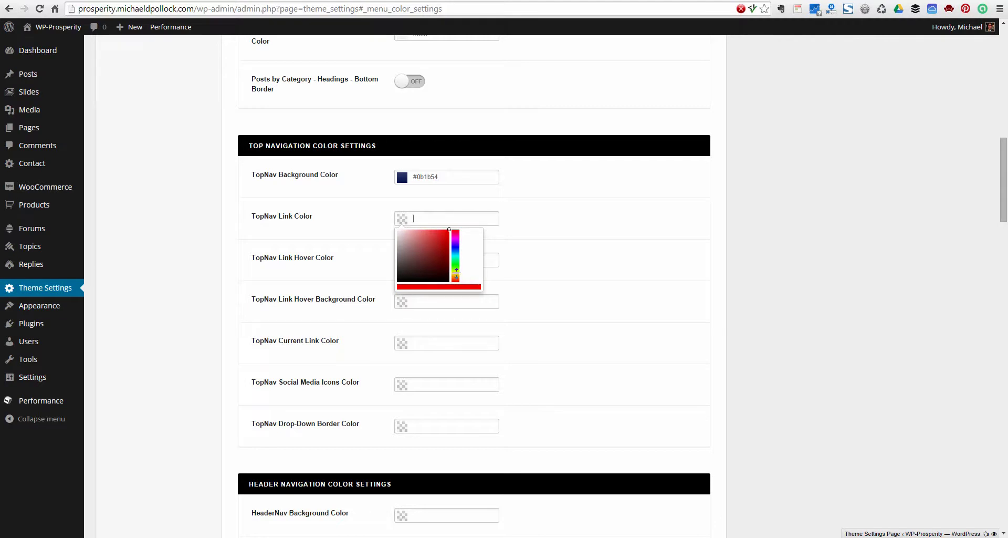
pyautogui.moveTo(455, 274); pyautogui.dragTo(456, 265)
pyautogui.click(538, 265)
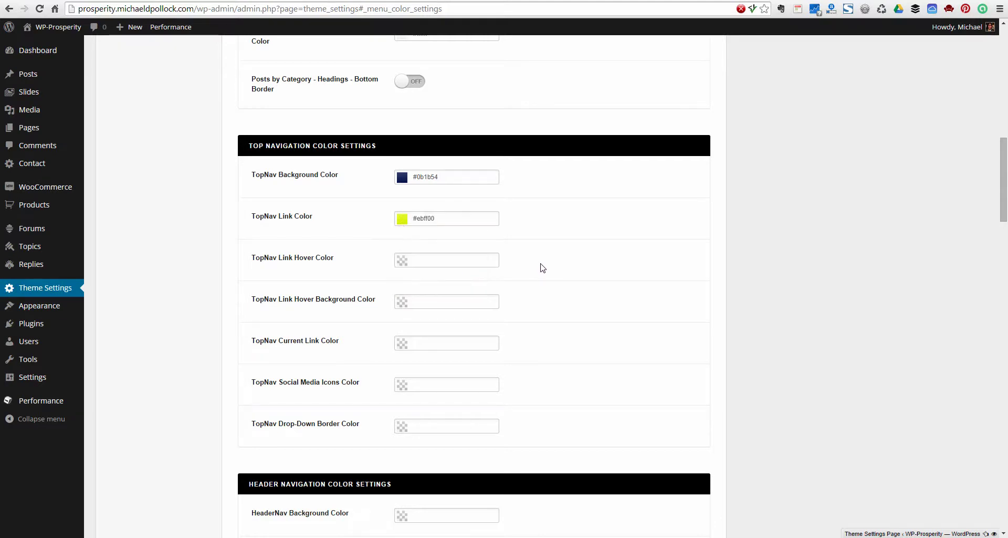
pyautogui.click(436, 257)
pyautogui.write('#ffffff')
pyautogui.click(579, 276)
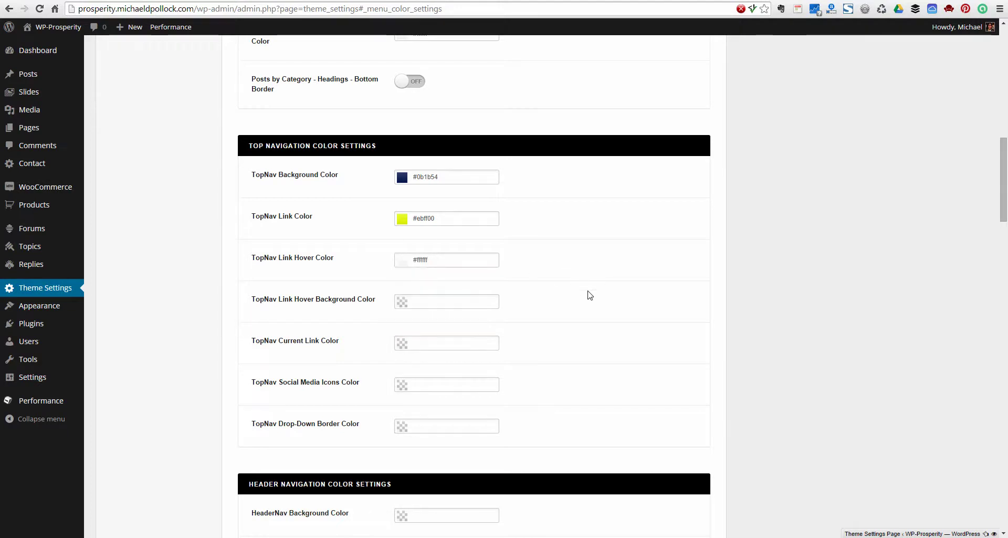
# Save the color settings and reload the live site to check the top navigation bar's colors.
pyautogui.scroll(-1, 591, 297)
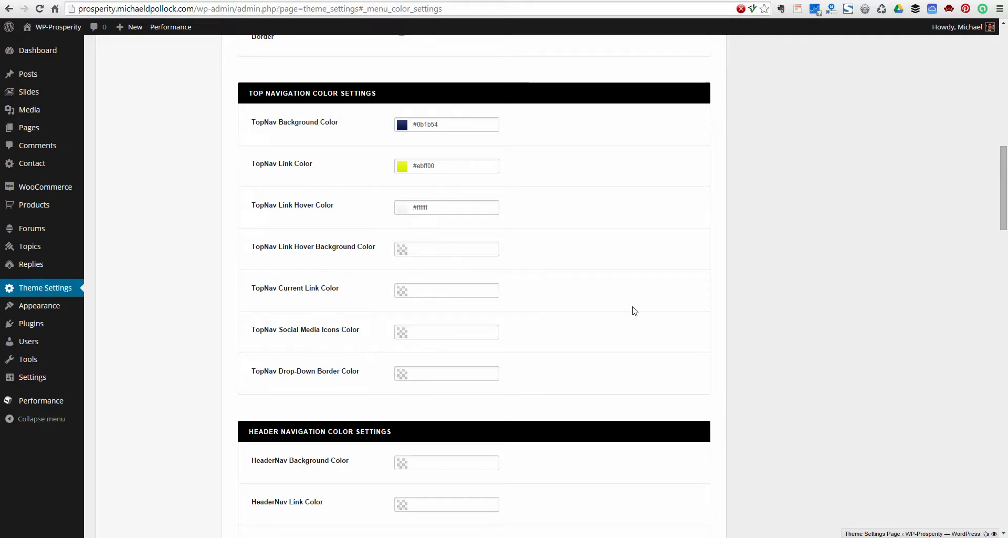
pyautogui.scroll(12, 638, 263)
pyautogui.scroll(2, 645, 185)
pyautogui.click(684, 126)
pyautogui.hotkey('ctrl', 'Tab')
pyautogui.click(39, 9)
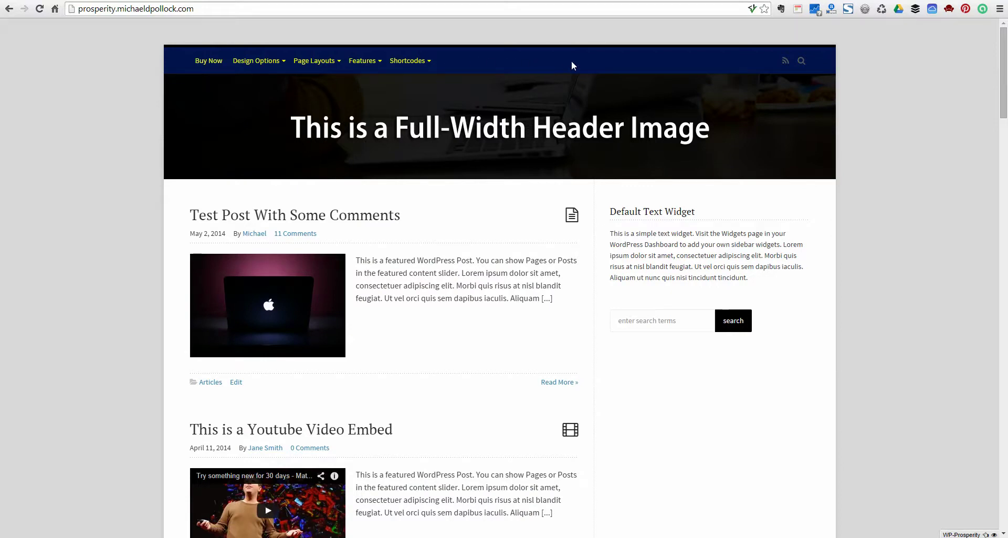
pyautogui.moveTo(414, 65)
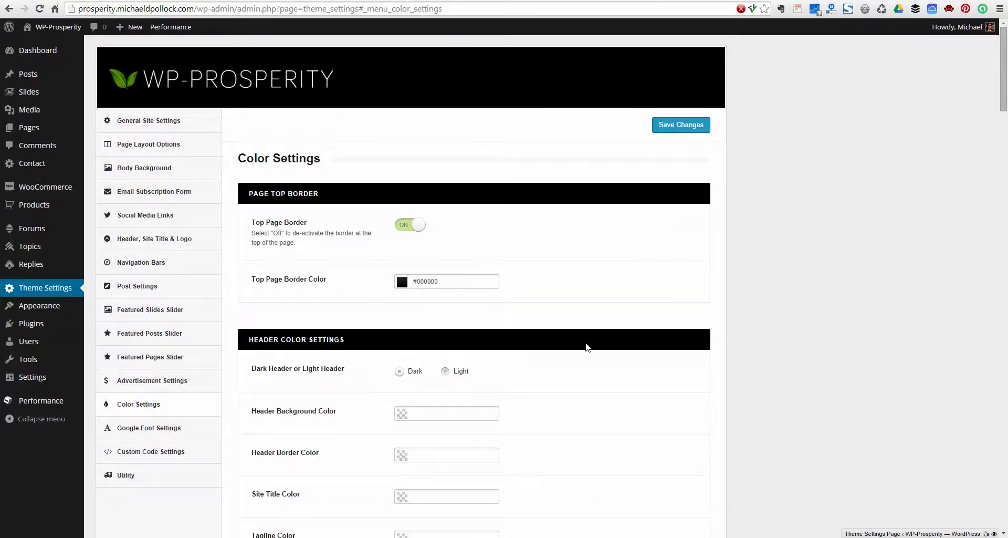
# Clear the TopNav Link Hover Color, Link Color and Background Color values.
pyautogui.scroll(-5, 578, 336)
pyautogui.scroll(-8, 581, 340)
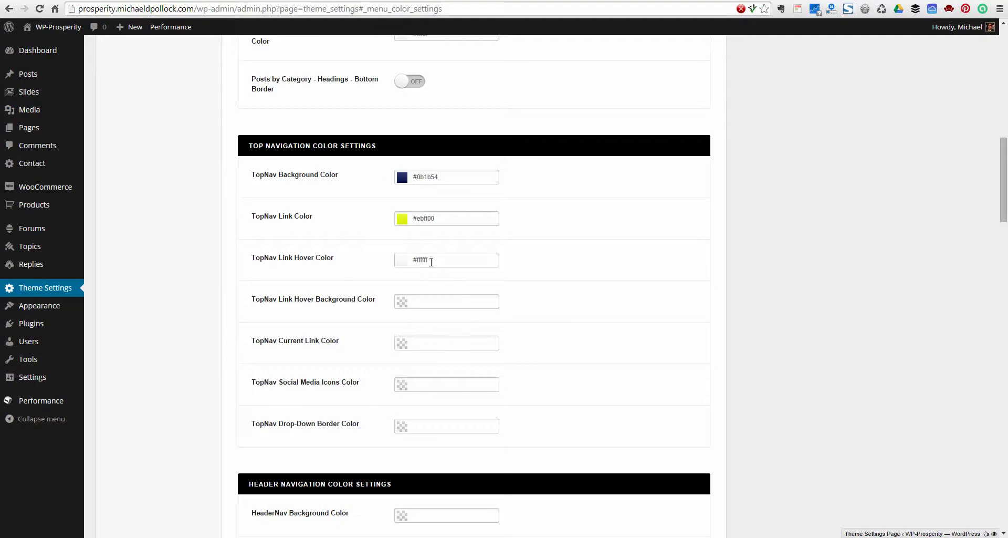
pyautogui.click(427, 261)
pyautogui.click(436, 218)
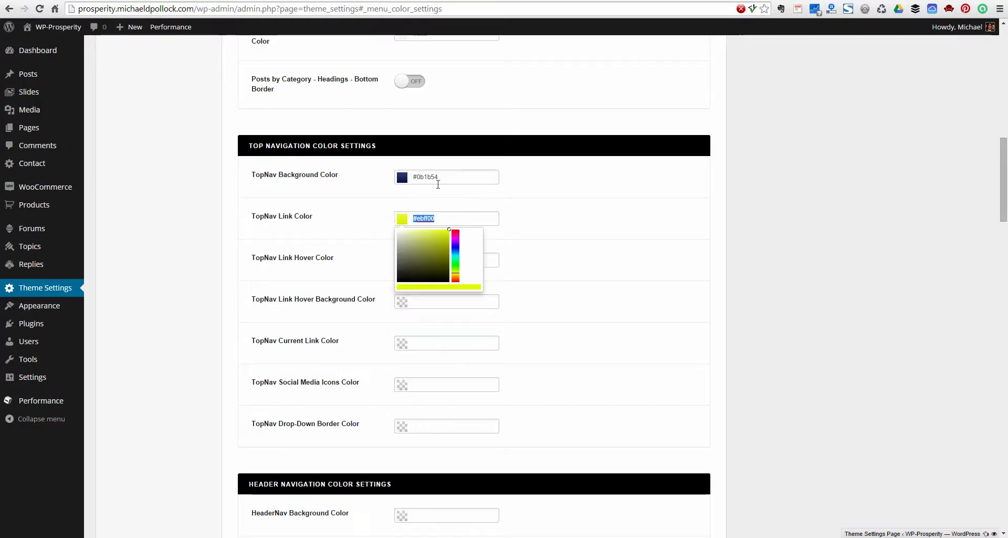
pyautogui.click(401, 179)
pyautogui.press('BackSpace')
pyautogui.click(657, 240)
pyautogui.scroll(1, 625, 291)
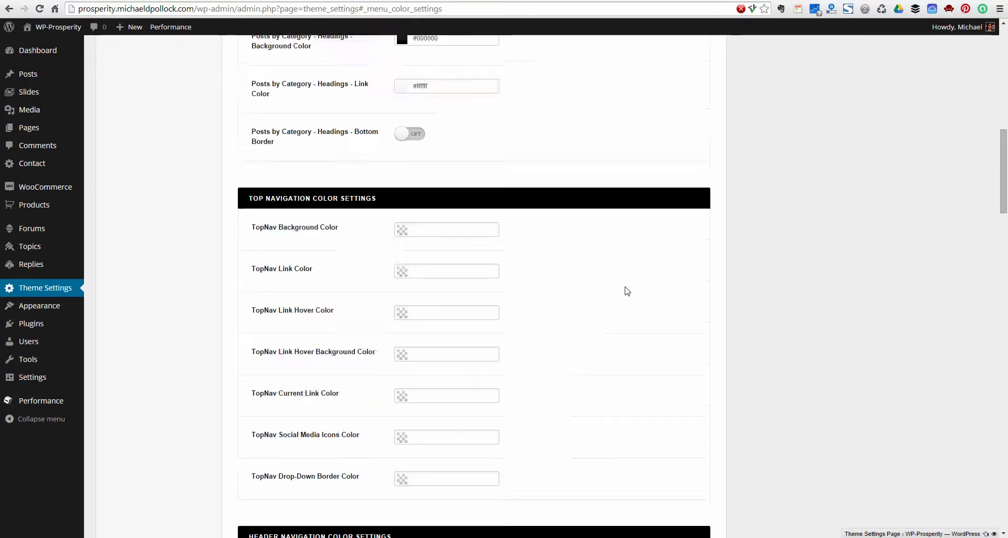
# Turn on Display Fixed Navigation Bar in the Navigation Bars settings and save the changes.
pyautogui.scroll(-7, 625, 292)
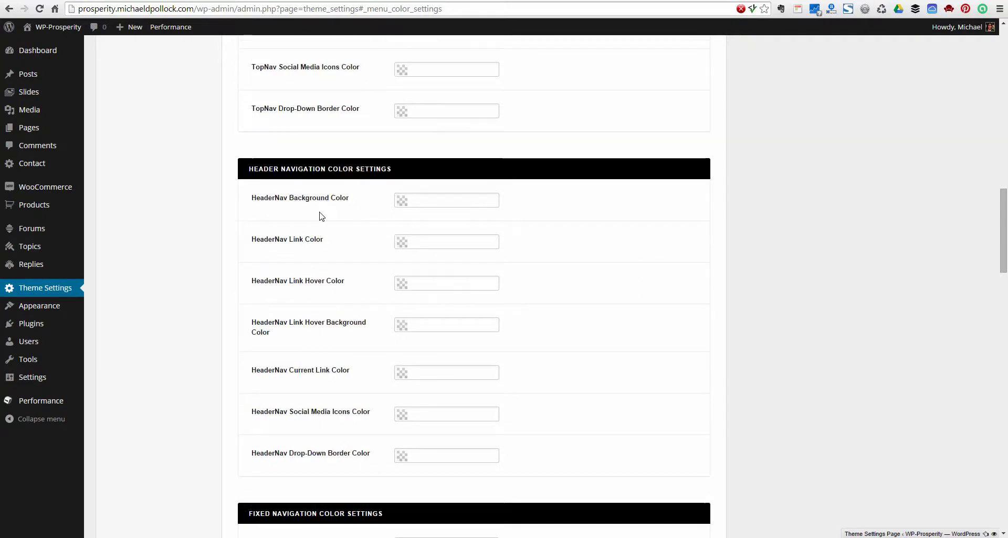
pyautogui.scroll(-5, 322, 252)
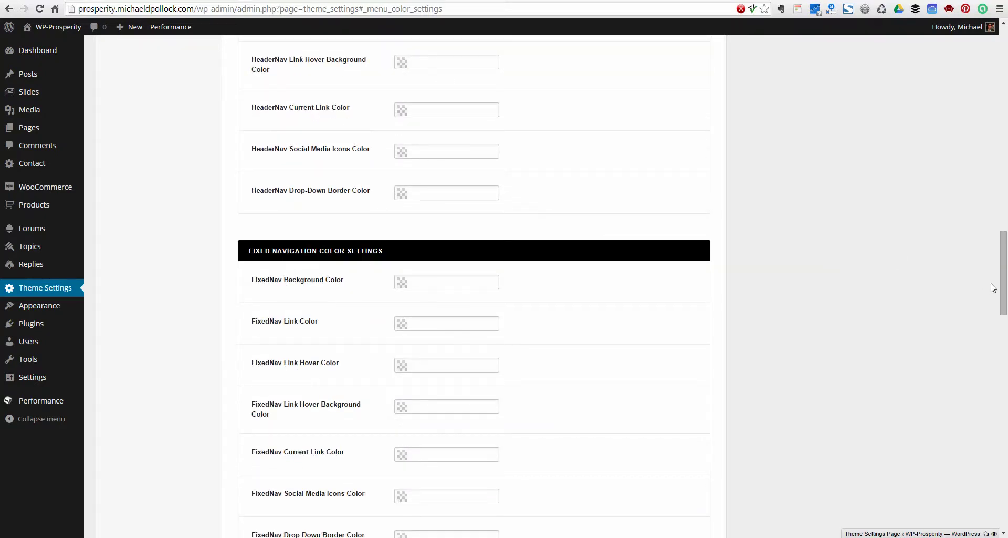
pyautogui.scroll(20, 986, 288)
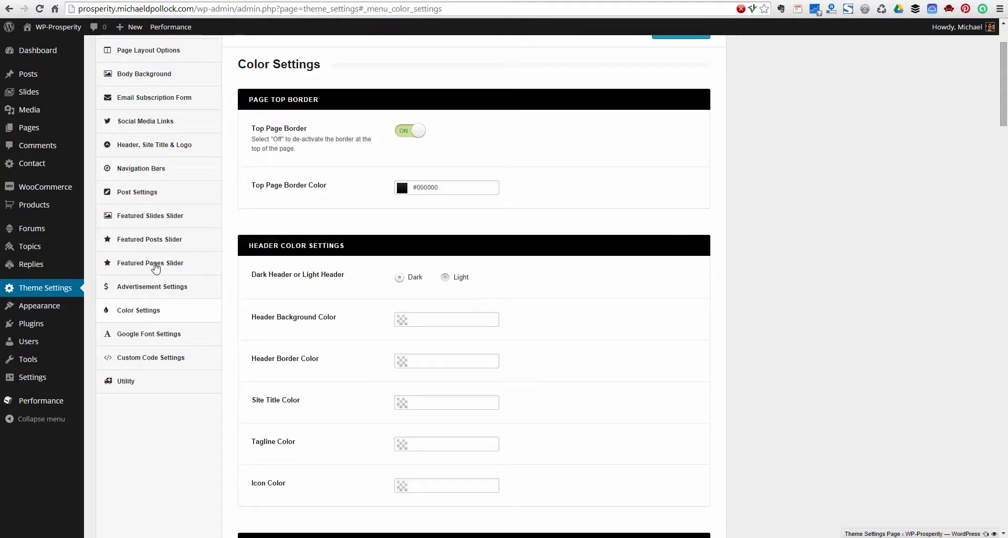
pyautogui.click(142, 169)
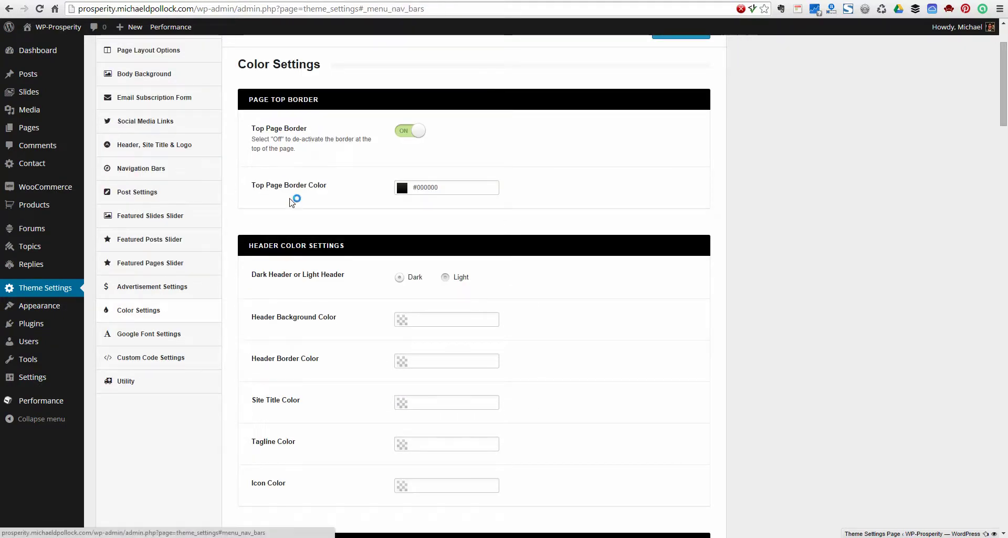
pyautogui.scroll(-5, 360, 372)
pyautogui.click(420, 443)
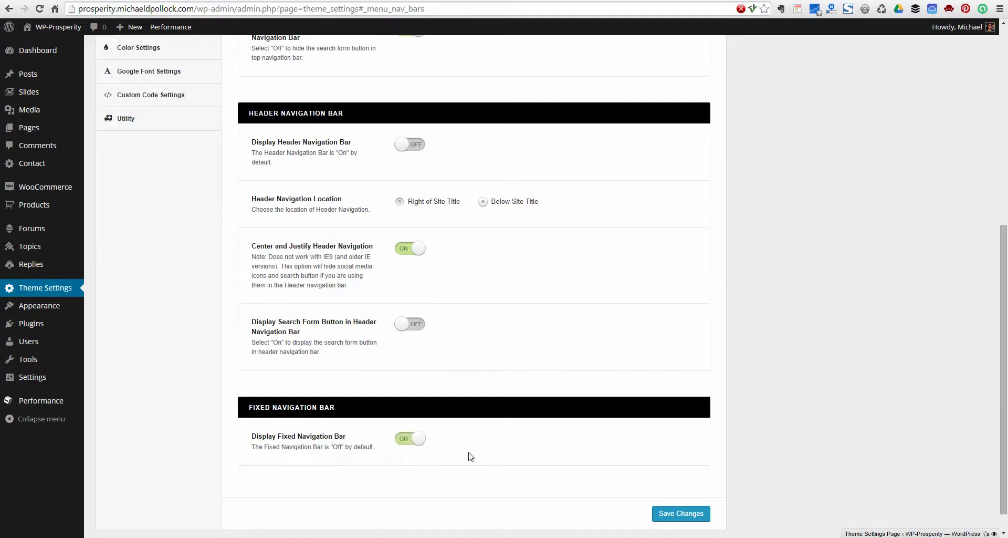
pyautogui.click(663, 513)
# Reload the live site and examine the fixed navigation bar further down the page, then return to the Navigation Bars settings.
pyautogui.hotkey('ctrl', 'Tab')
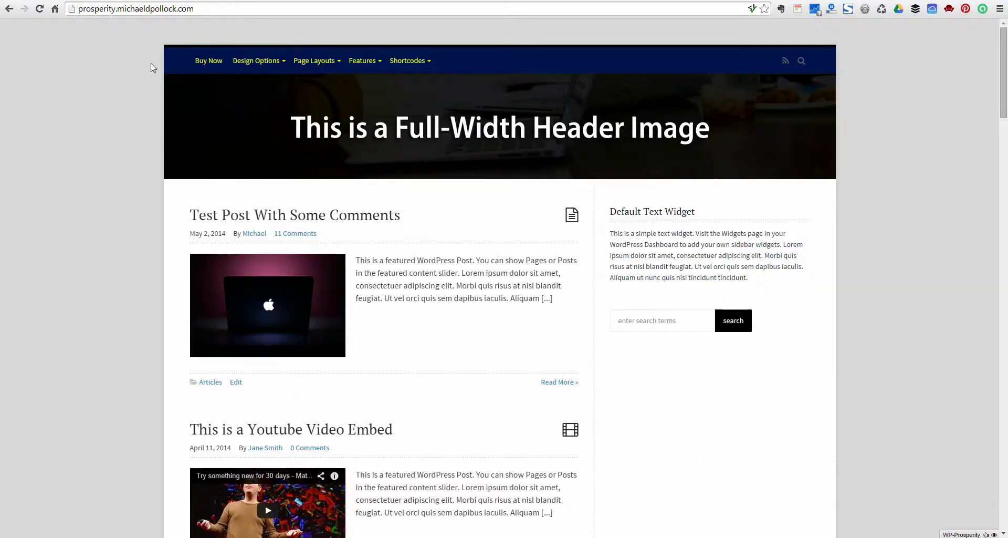
pyautogui.click(39, 8)
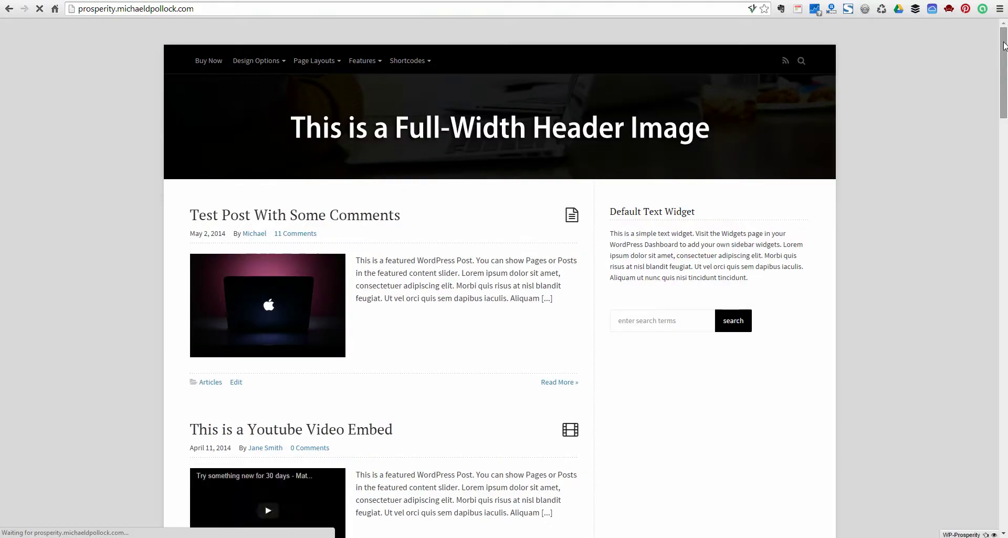
pyautogui.moveTo(1005, 49); pyautogui.dragTo(991, 105)
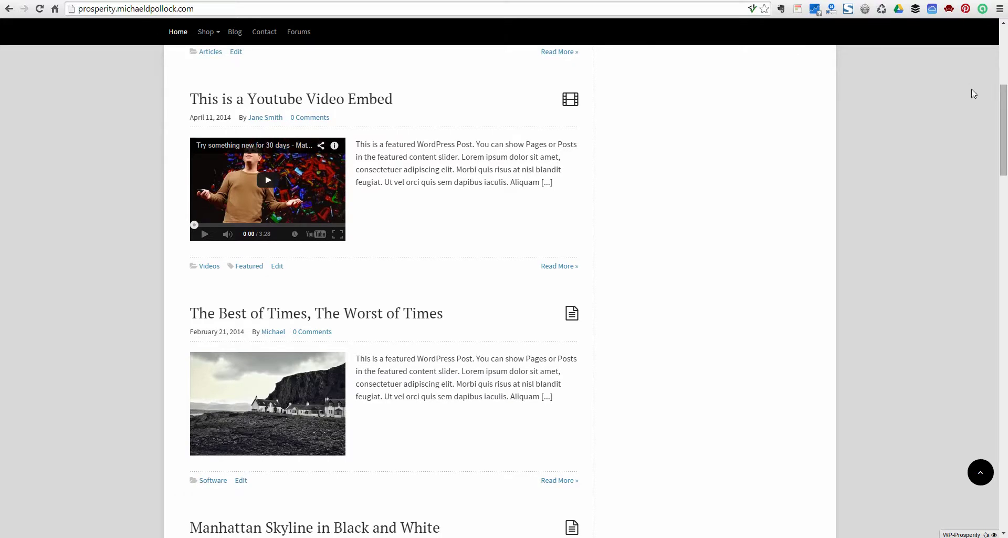
pyautogui.moveTo(1000, 104); pyautogui.dragTo(1004, 39)
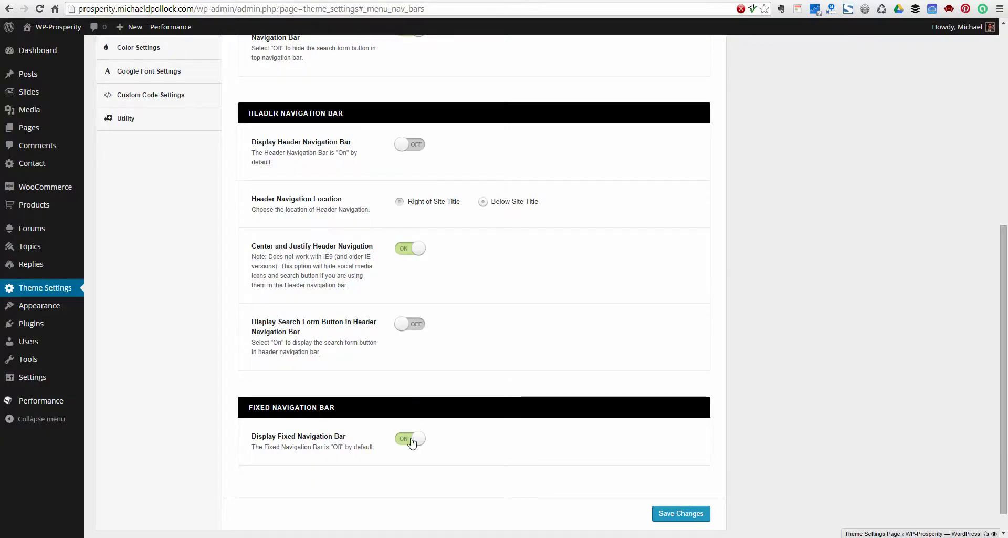
pyautogui.scroll(7, 517, 350)
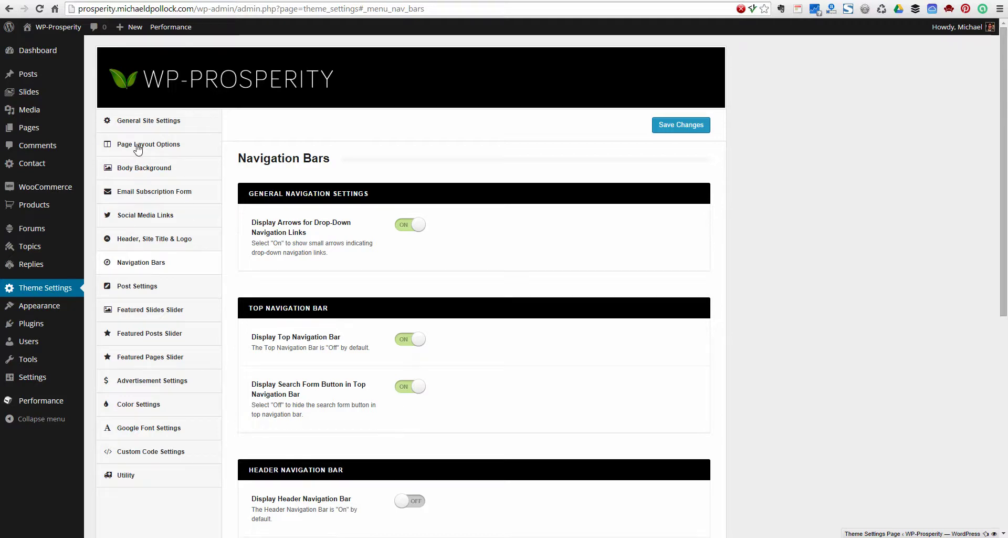
# Select the grey wood-grain pattern in the Body Background settings, save the changes and reload the live site to check it.
pyautogui.click(138, 168)
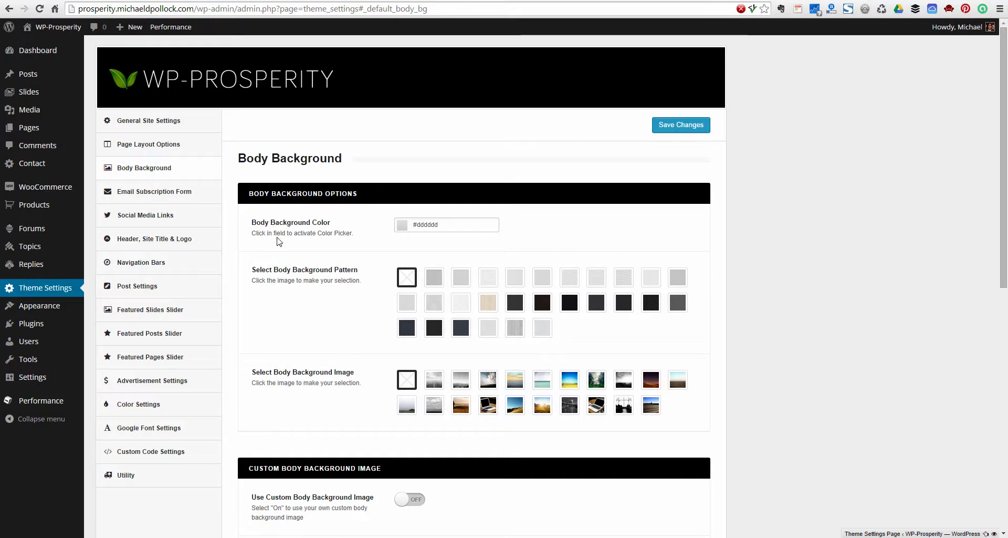
pyautogui.scroll(-3, 292, 252)
pyautogui.scroll(-2, 295, 255)
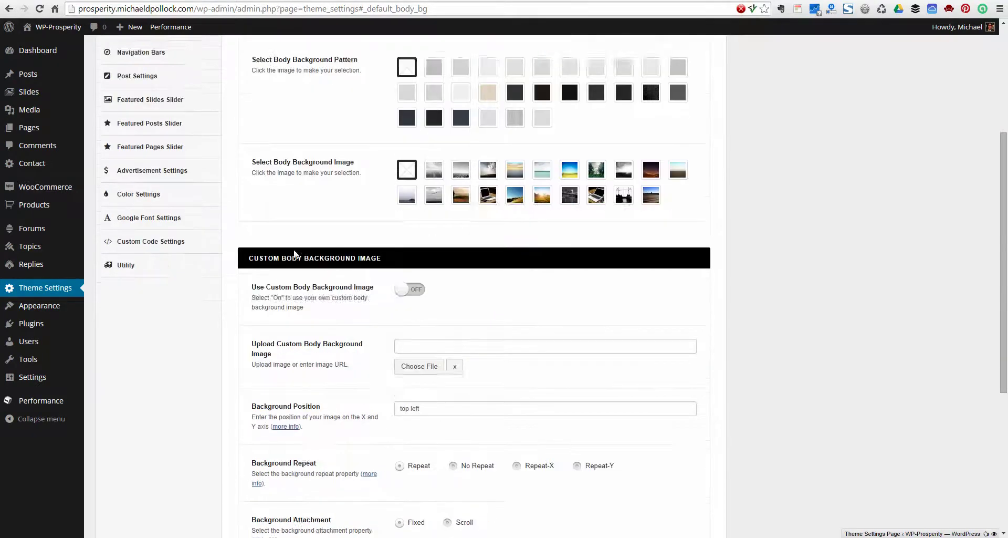
pyautogui.scroll(3, 295, 254)
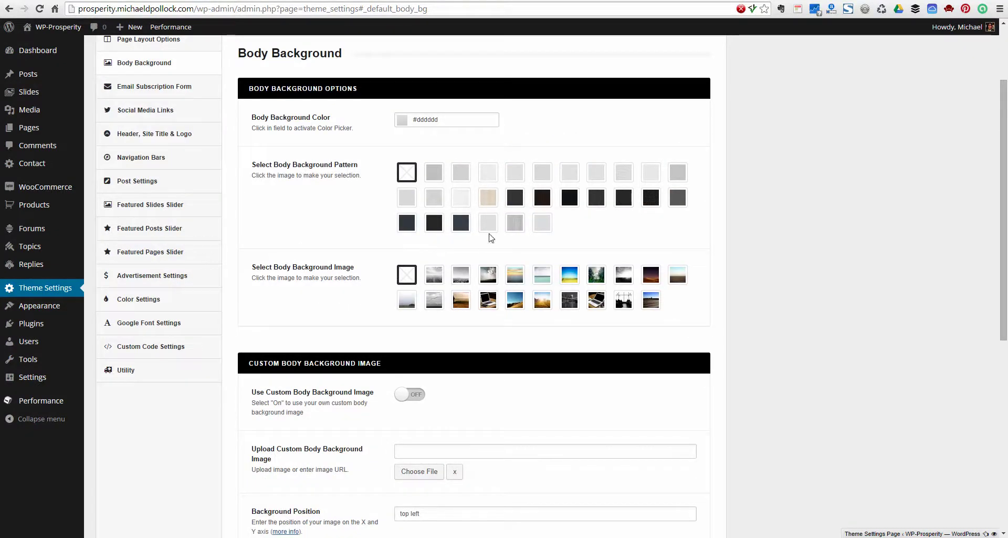
pyautogui.click(515, 223)
pyautogui.scroll(2, 578, 258)
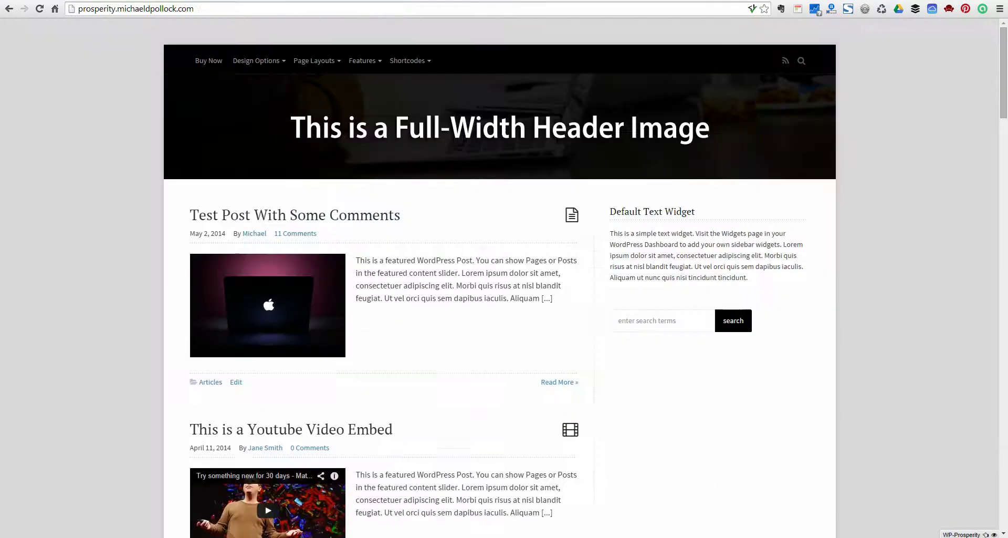
pyautogui.click(39, 8)
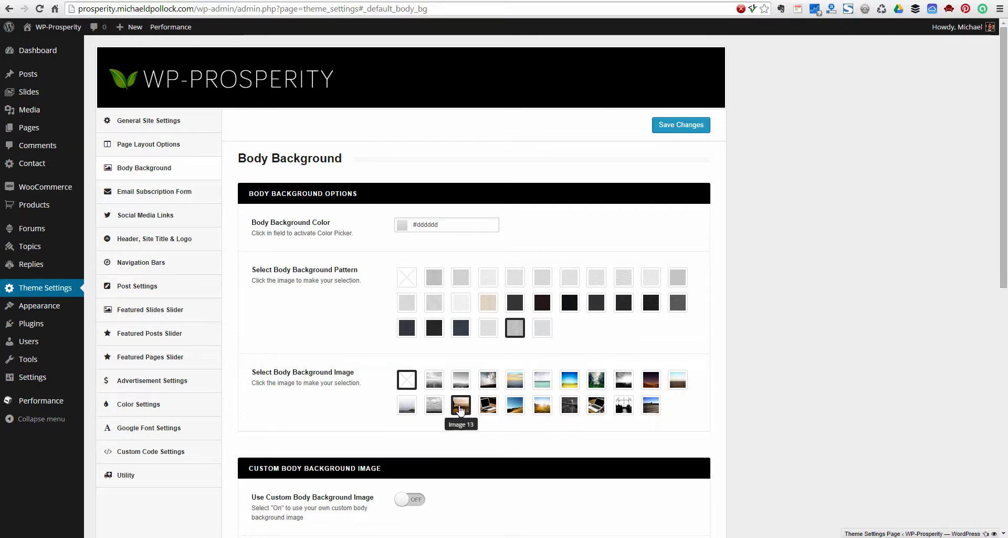
# Select Image 1 as the body background image, save the changes and reload the live site.
pyautogui.click(435, 384)
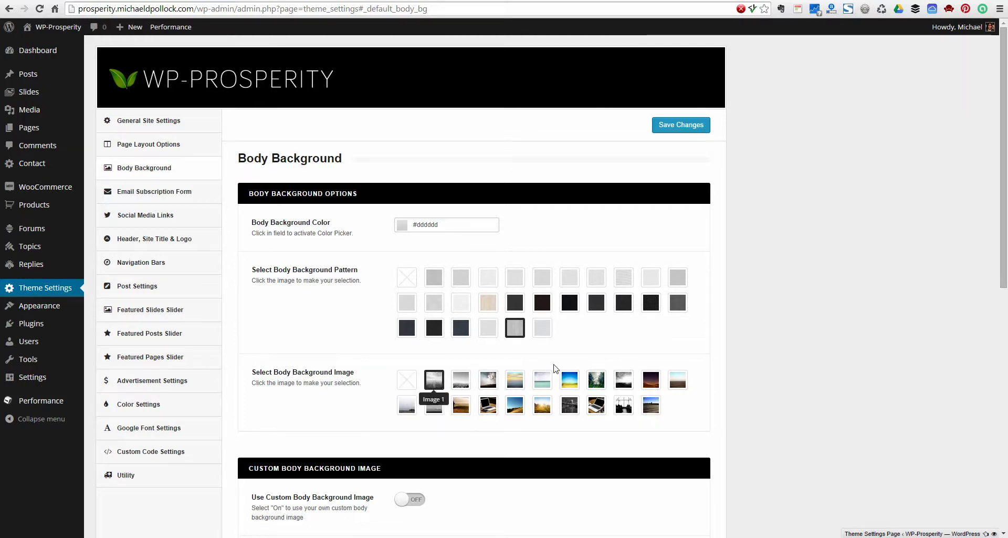
pyautogui.click(677, 129)
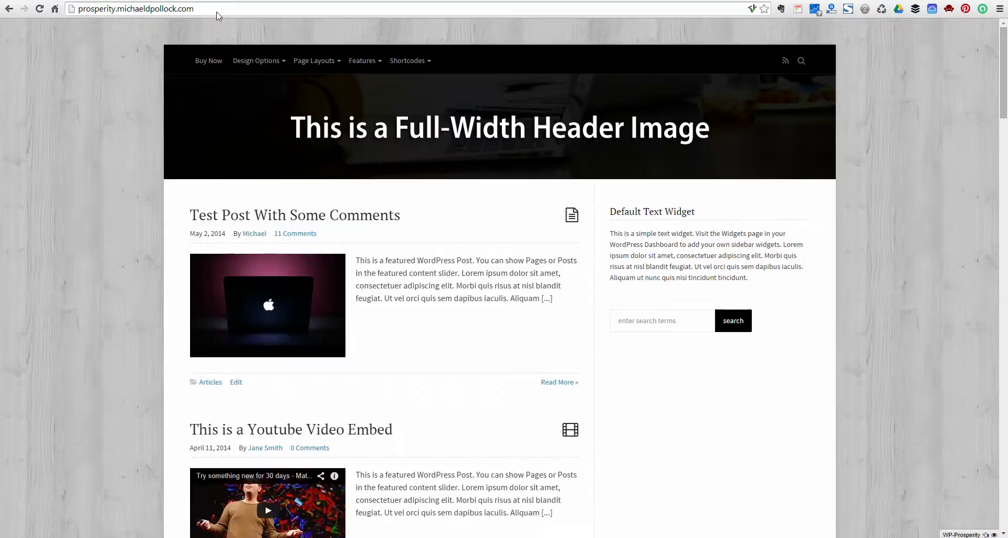
pyautogui.click(40, 7)
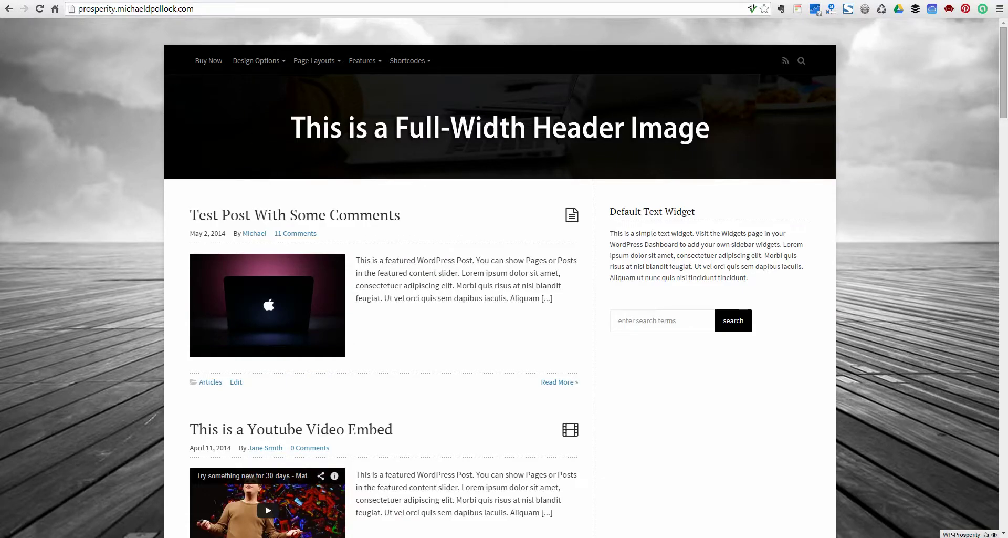
# Turn on Use Custom Body Background Image and insert create2.jpg from the media library as the custom background.
pyautogui.hotkey('ctrl', 'Tab')
pyautogui.scroll(-2, 351, 296)
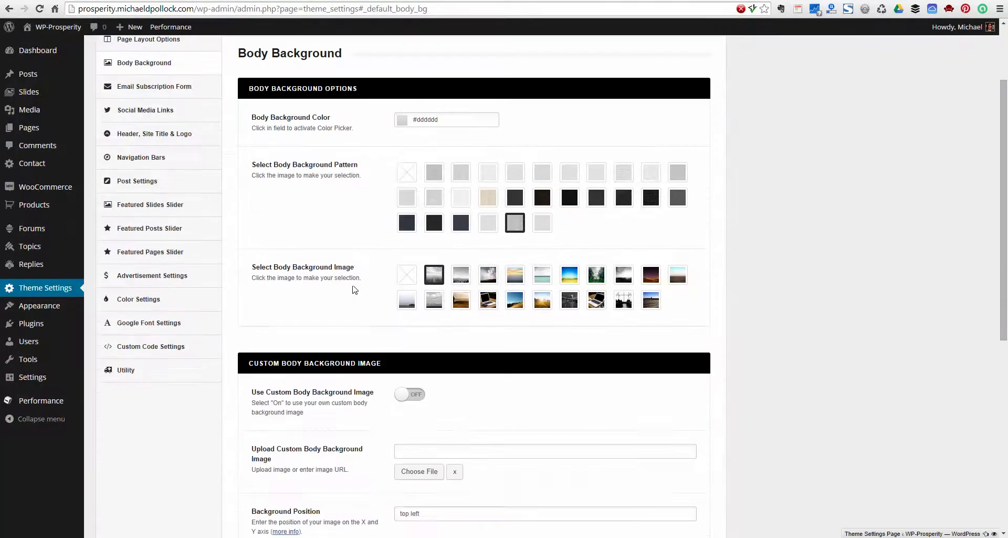
pyautogui.scroll(-5, 361, 271)
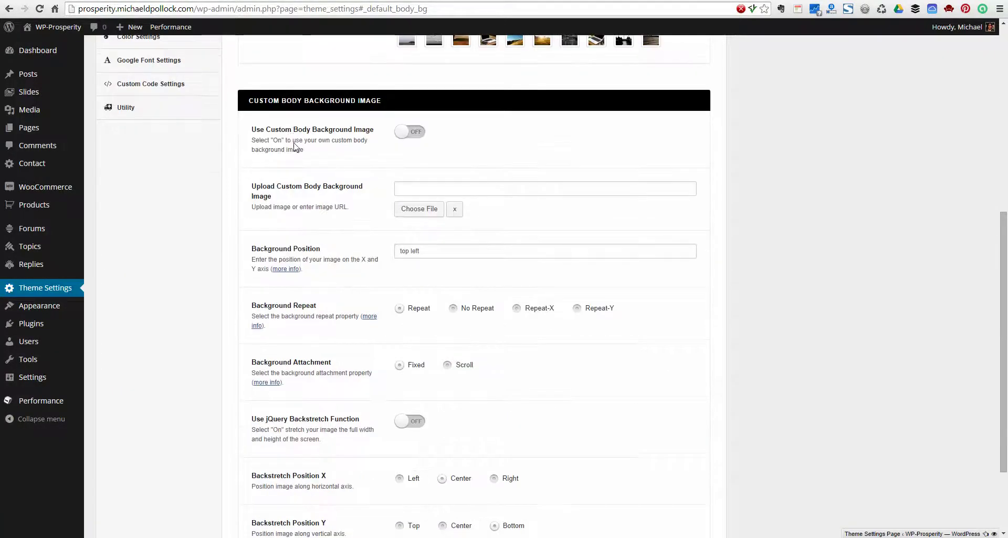
pyautogui.click(416, 133)
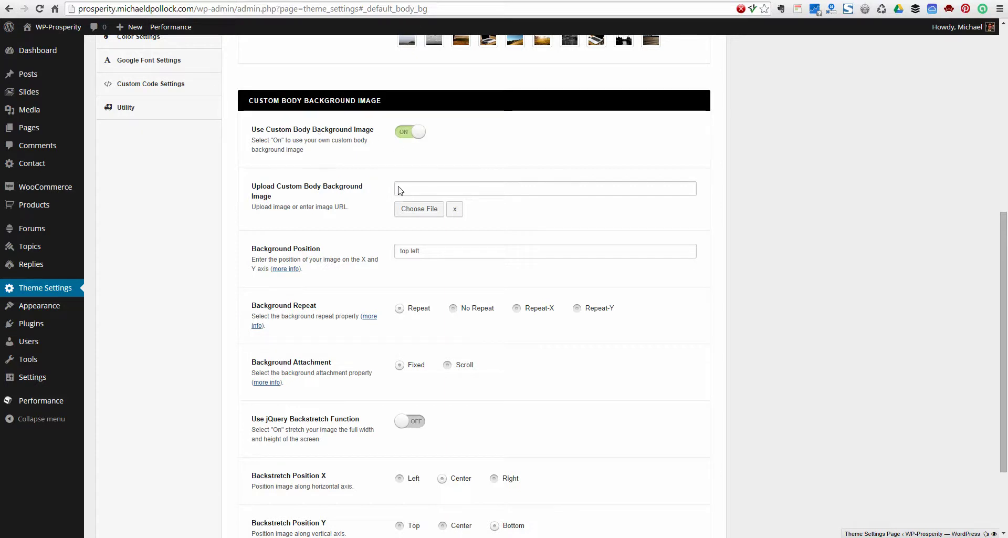
pyautogui.click(416, 211)
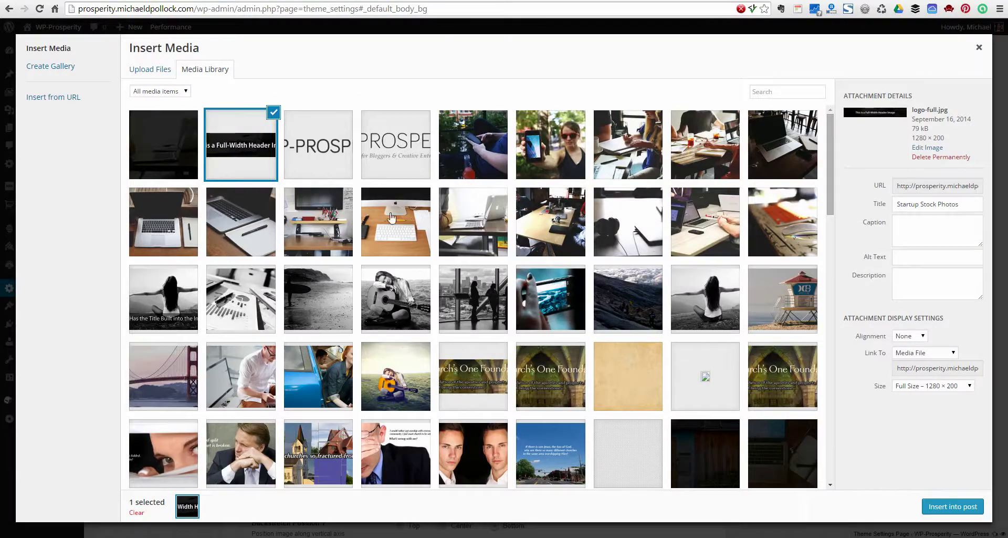
pyautogui.click(158, 156)
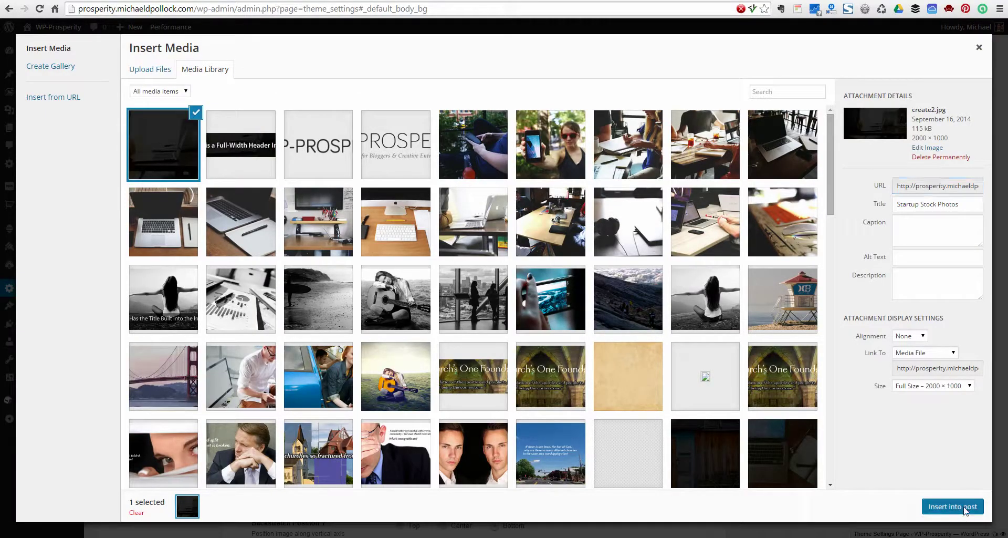
pyautogui.click(952, 506)
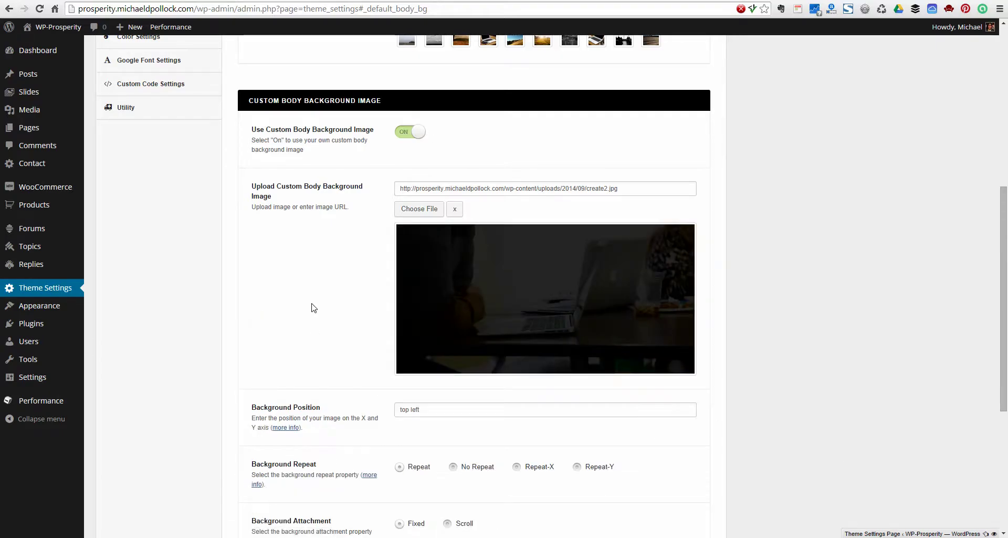
# Save the custom background settings, reload the live site and check the background further down the page.
pyautogui.scroll(-4, 313, 307)
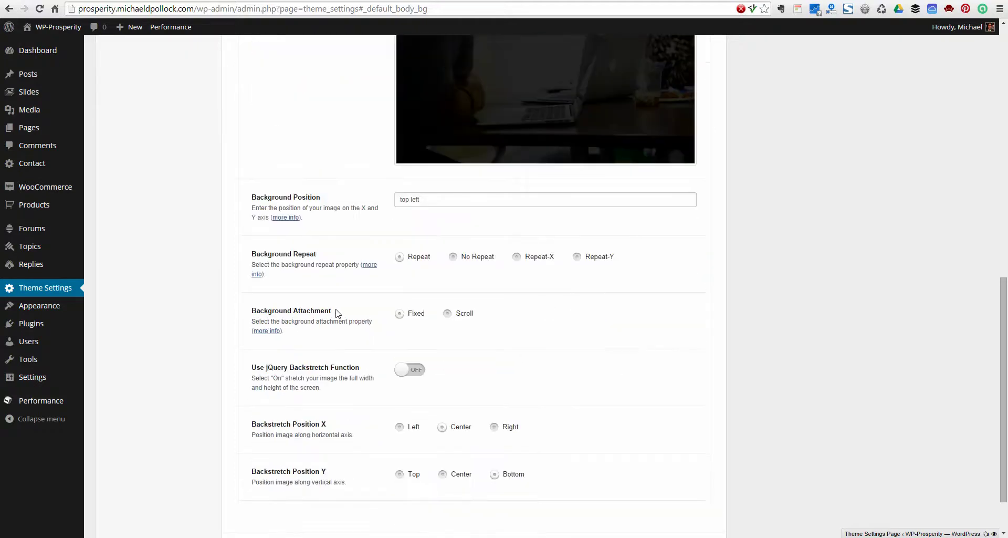
pyautogui.scroll(-1, 315, 353)
pyautogui.click(682, 496)
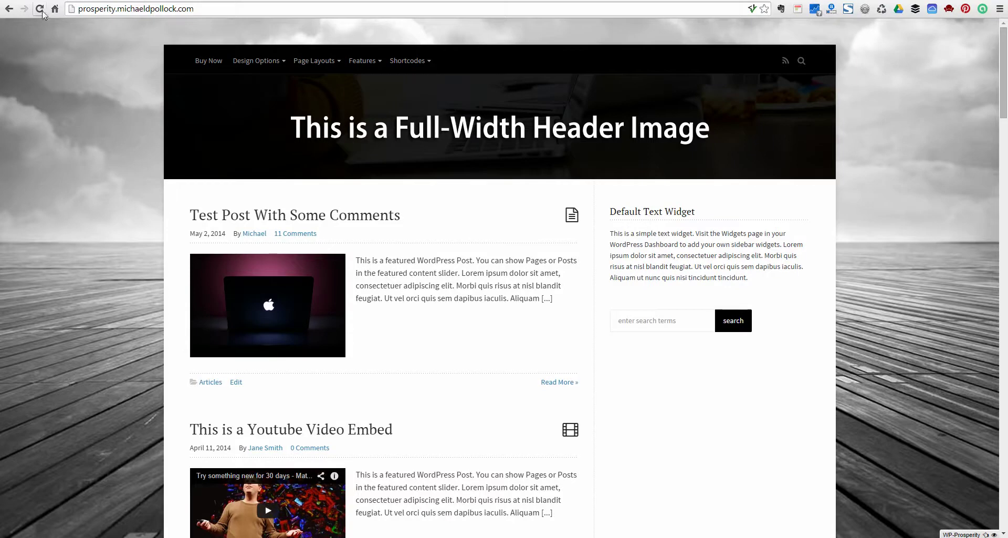
pyautogui.click(41, 12)
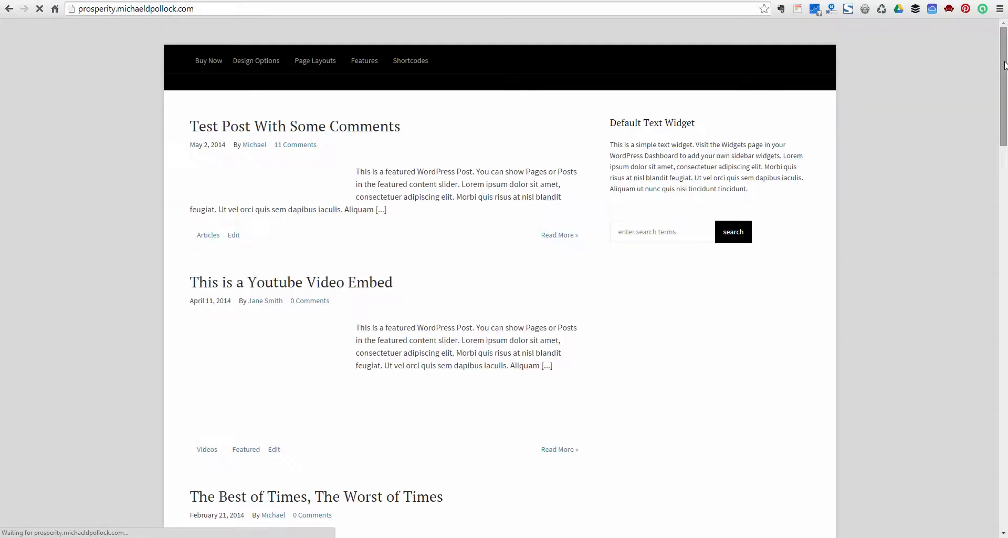
pyautogui.scroll(-6, 1005, 79)
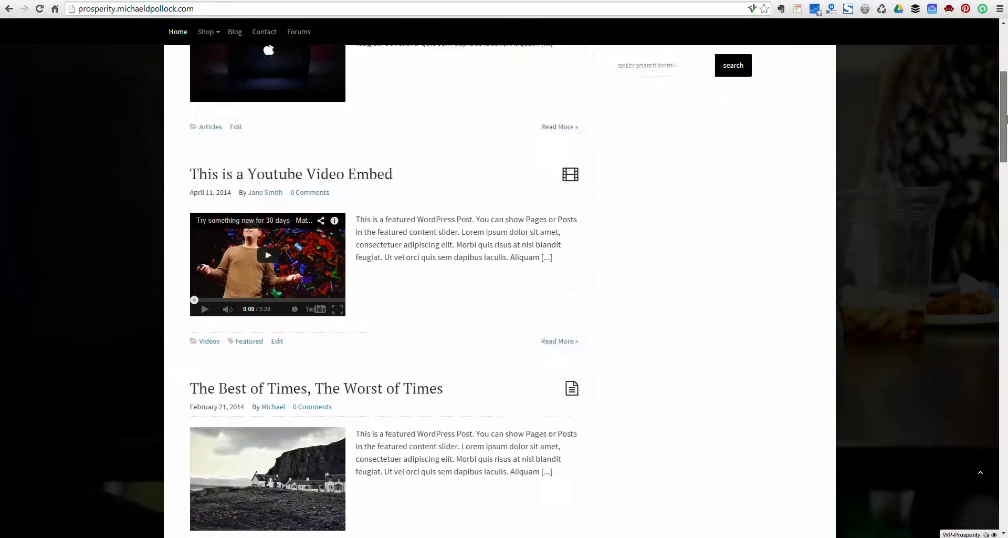
pyautogui.scroll(6, 1006, 96)
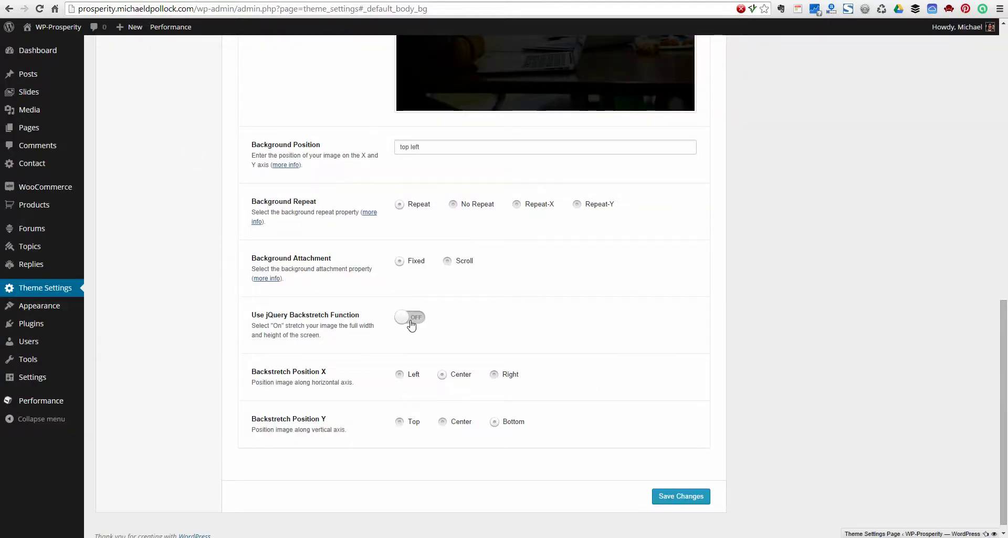
# Turn on Use jQuery Backstretch Function, save the changes and check the stretched background on the reloaded live site.
pyautogui.click(411, 320)
pyautogui.click(691, 498)
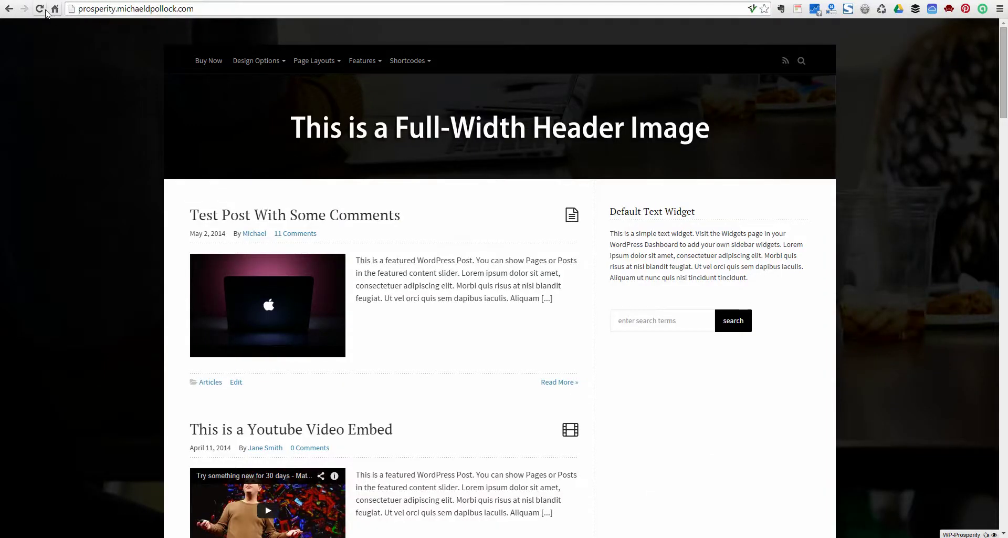
pyautogui.click(40, 10)
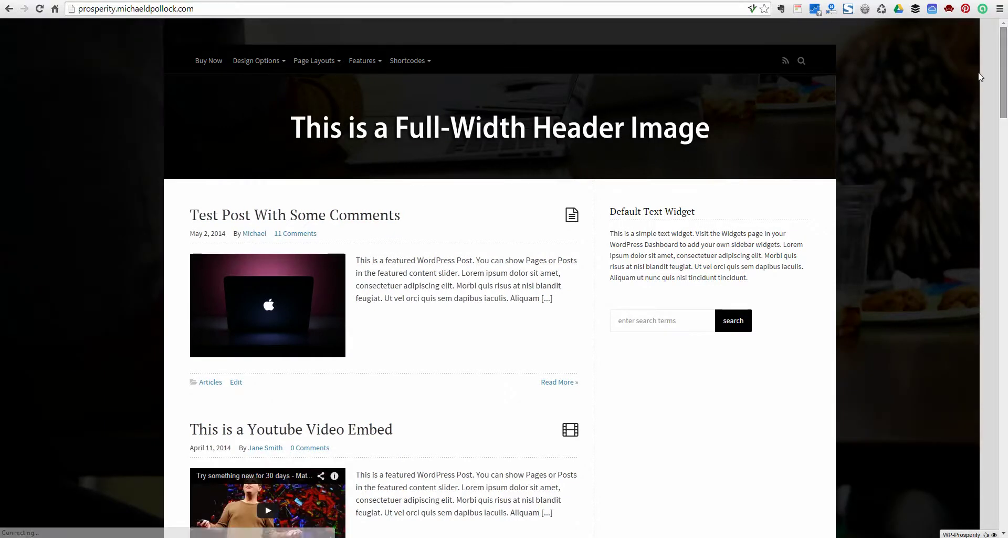
pyautogui.hotkey('ctrl', 'Tab')
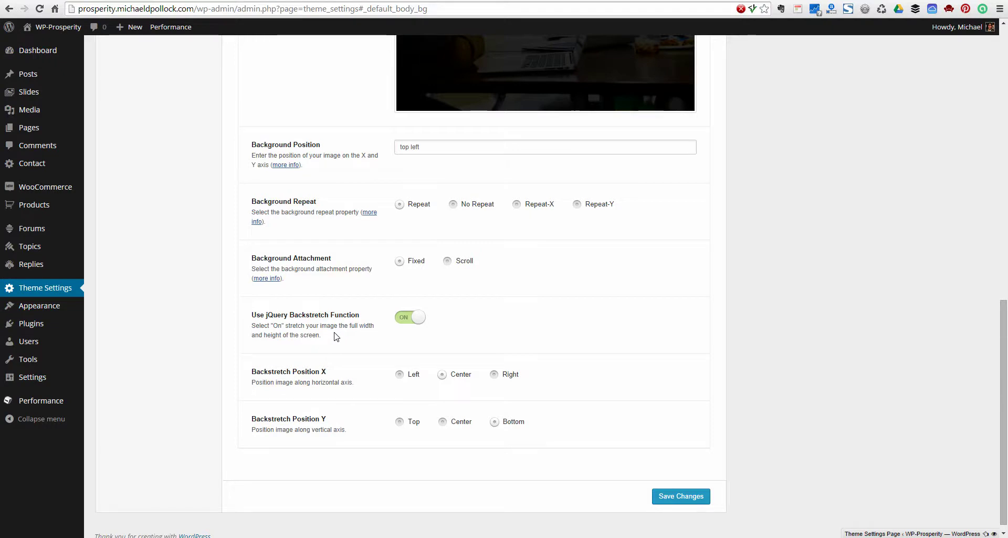
# Turn Use jQuery Backstretch Function back off, save the changes and reload the live site.
pyautogui.click(402, 318)
pyautogui.click(698, 502)
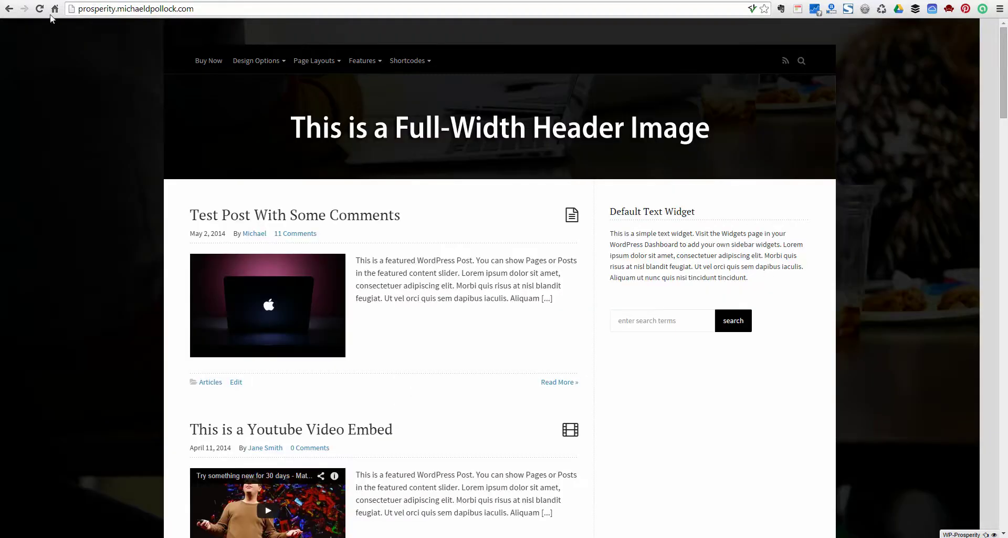
pyautogui.click(40, 9)
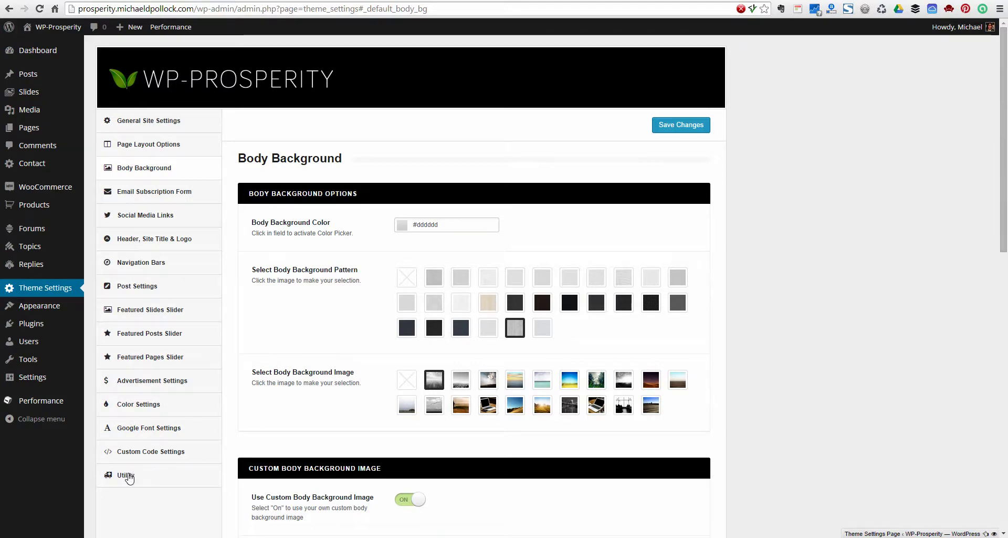
# Restore the theme's default options from the Utility settings and confirm deleting the current options.
pyautogui.click(131, 476)
pyautogui.click(413, 479)
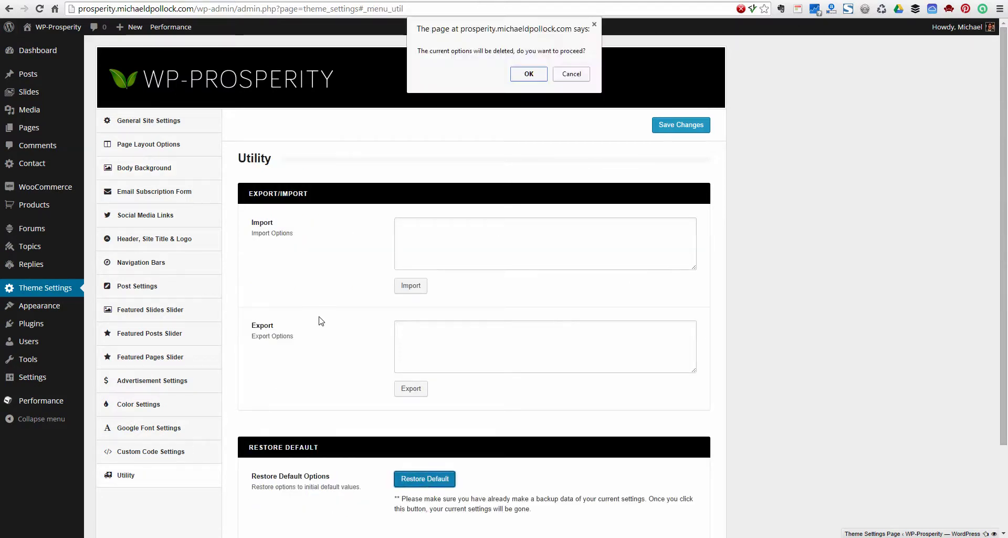
pyautogui.click(529, 74)
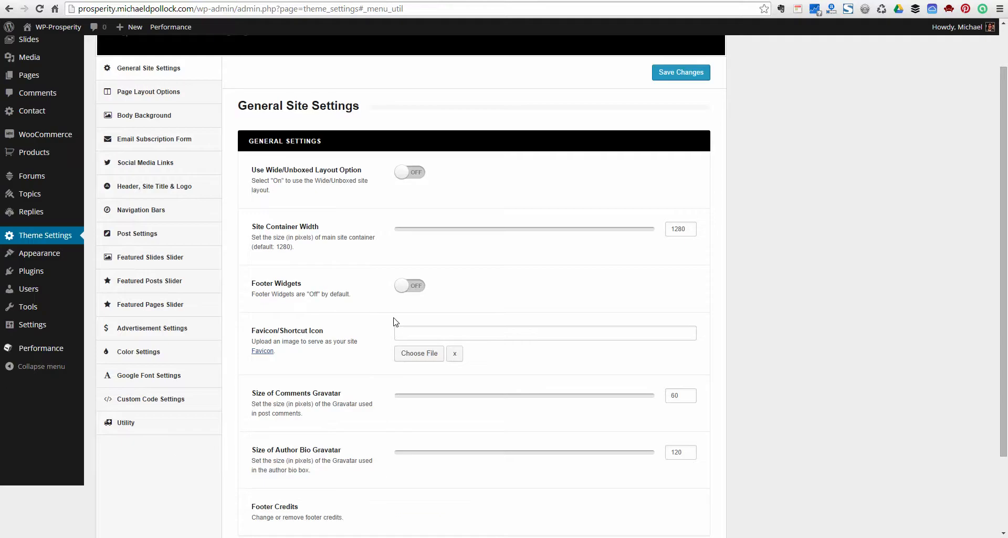
# Export the theme options from the Utility settings and select all of the exported code.
pyautogui.click(126, 442)
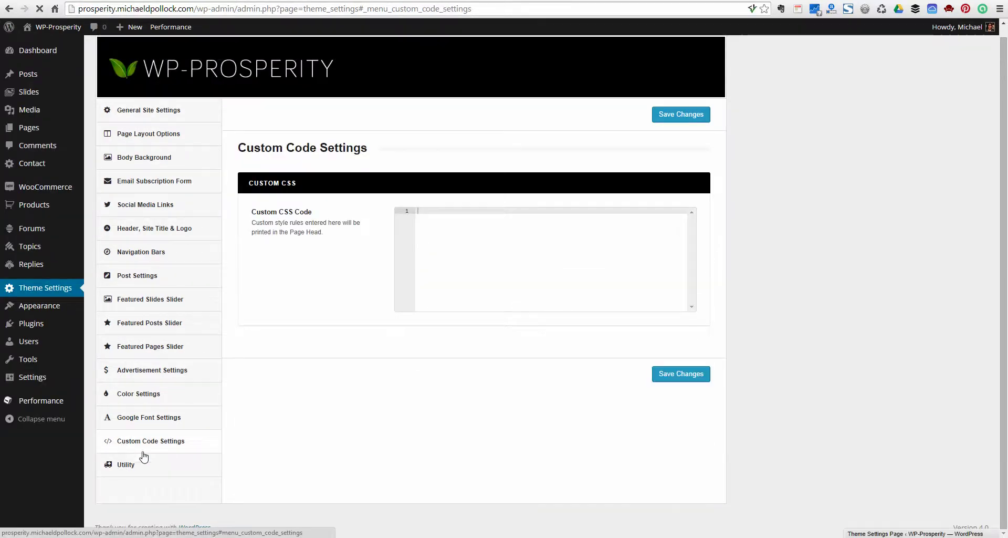
pyautogui.click(128, 468)
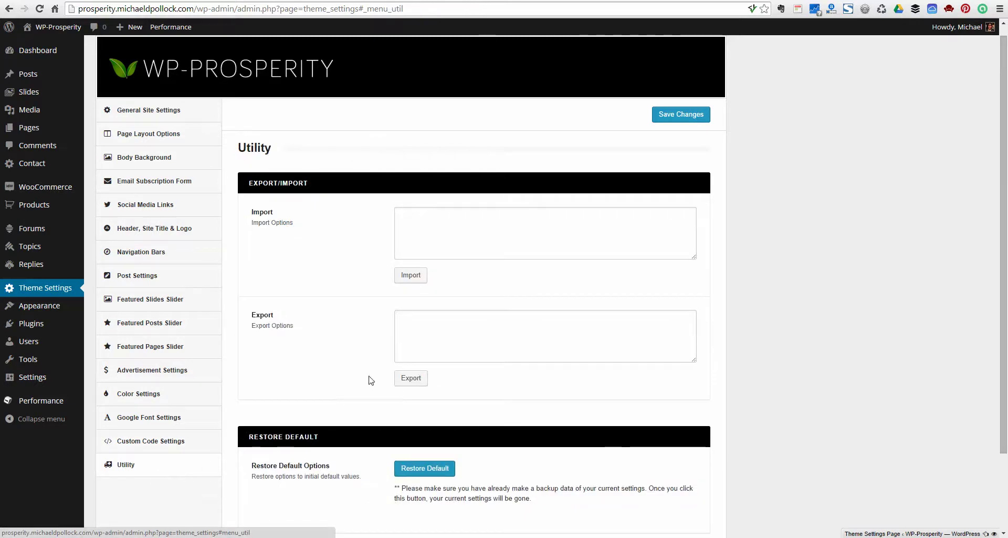
pyautogui.click(408, 383)
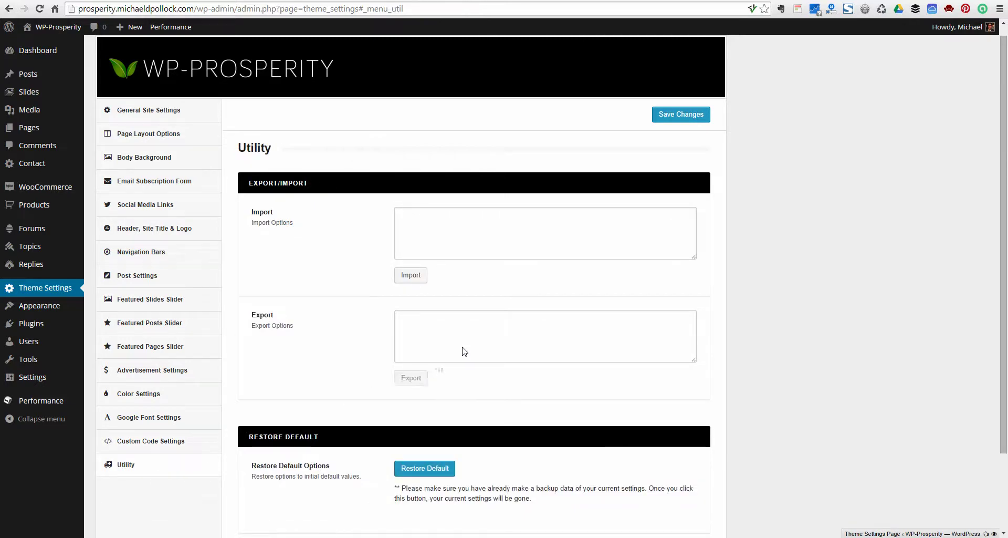
pyautogui.rightClick(413, 326)
pyautogui.click(402, 323)
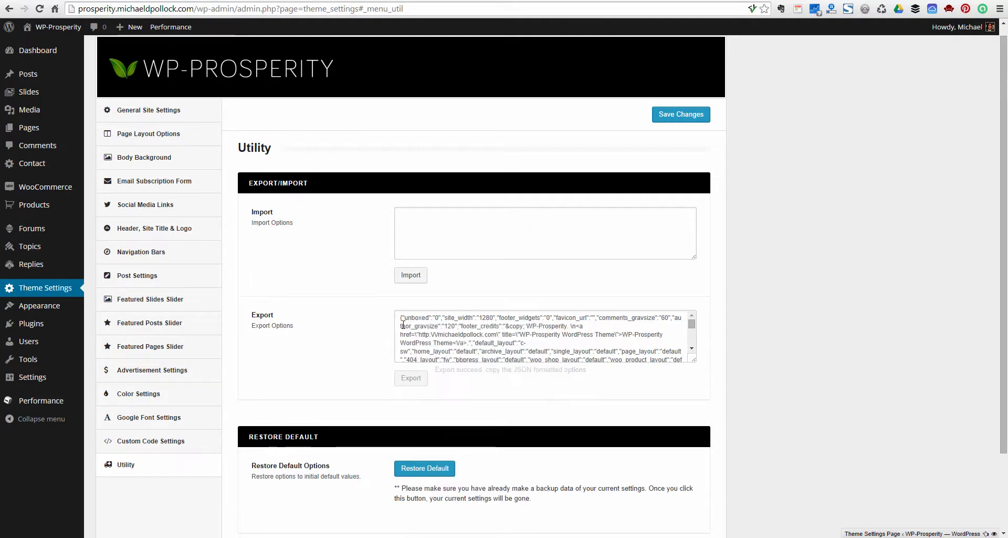
pyautogui.hotkey('ctrl', 'a')
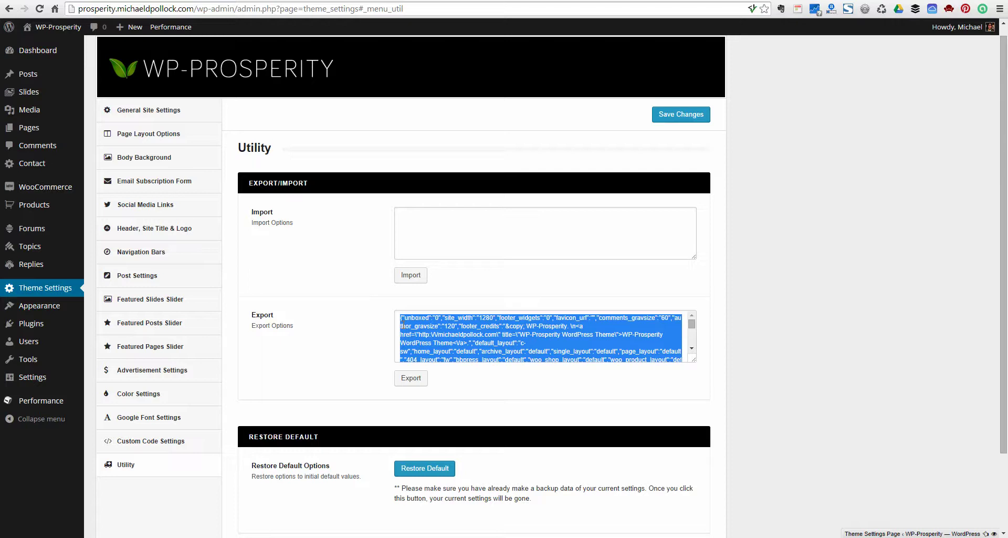
# Deselect the exported code and reload the live site to check the restored default design.
pyautogui.click(441, 229)
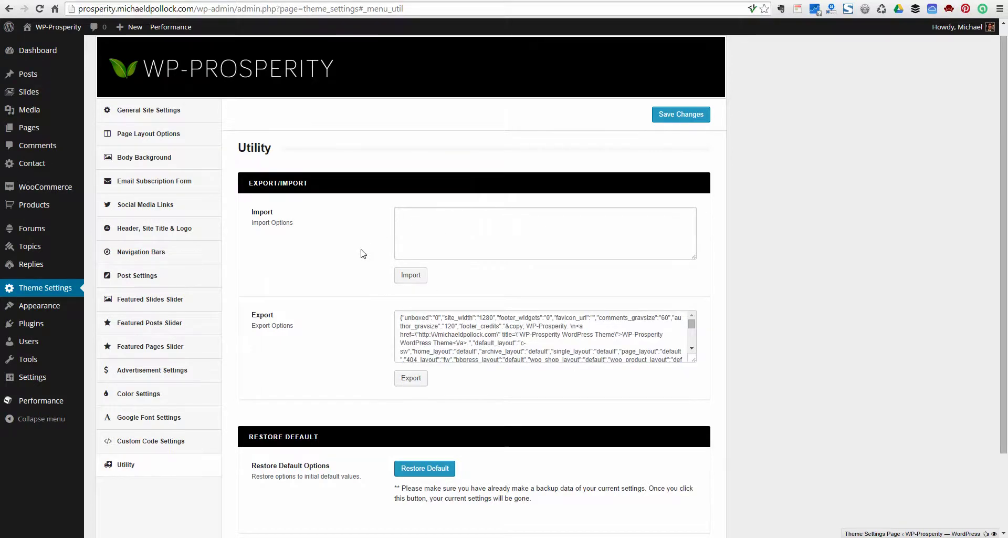
pyautogui.scroll(1, 360, 254)
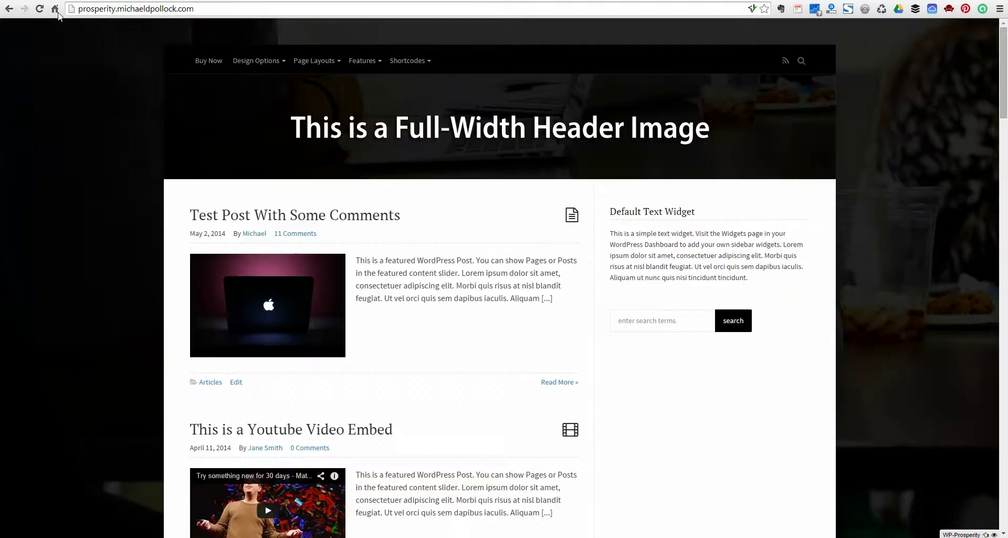
pyautogui.click(39, 9)
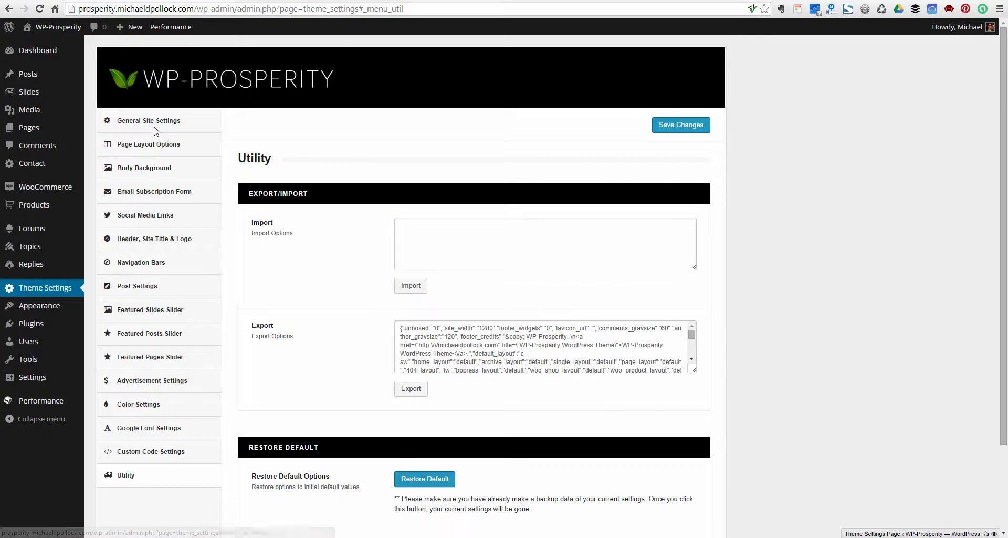
# Turn on Use Wide/Unboxed Layout Option in the General Site Settings and save the changes.
pyautogui.click(151, 127)
pyautogui.click(414, 225)
pyautogui.click(681, 125)
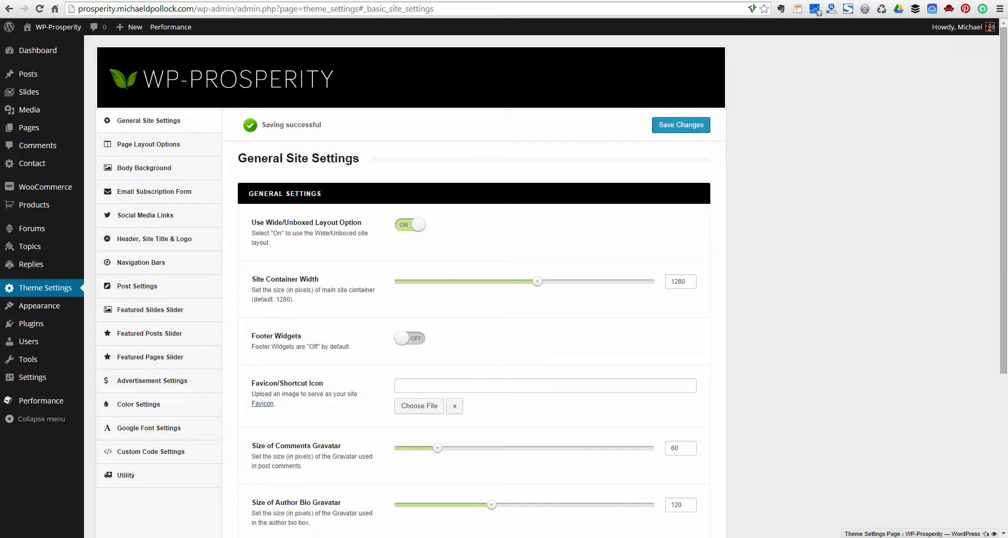
# Reload the live site and examine the wide layout down the page and back to its top.
pyautogui.click(57, 27)
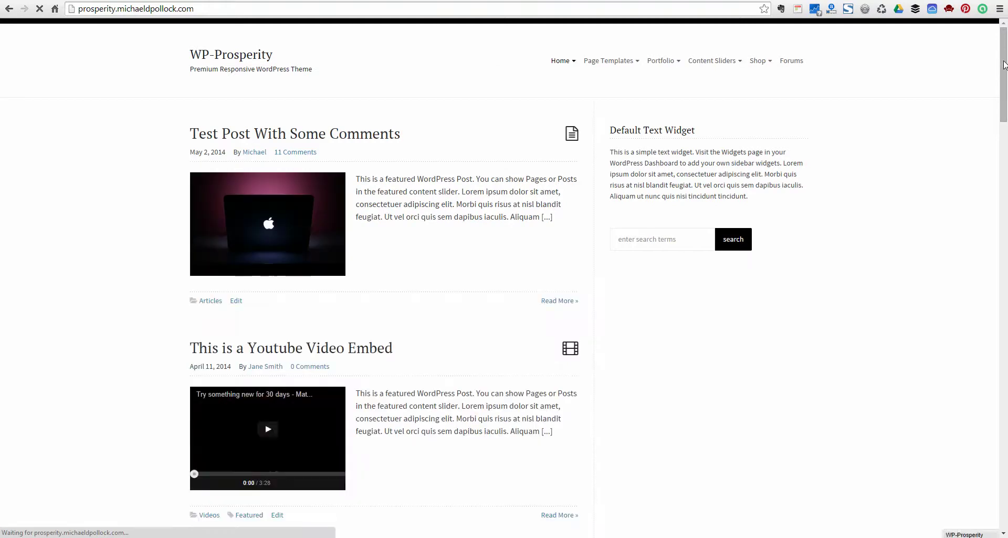
pyautogui.scroll(-5, 1007, 211)
pyautogui.moveTo(1007, 211); pyautogui.dragTo(1003, 26)
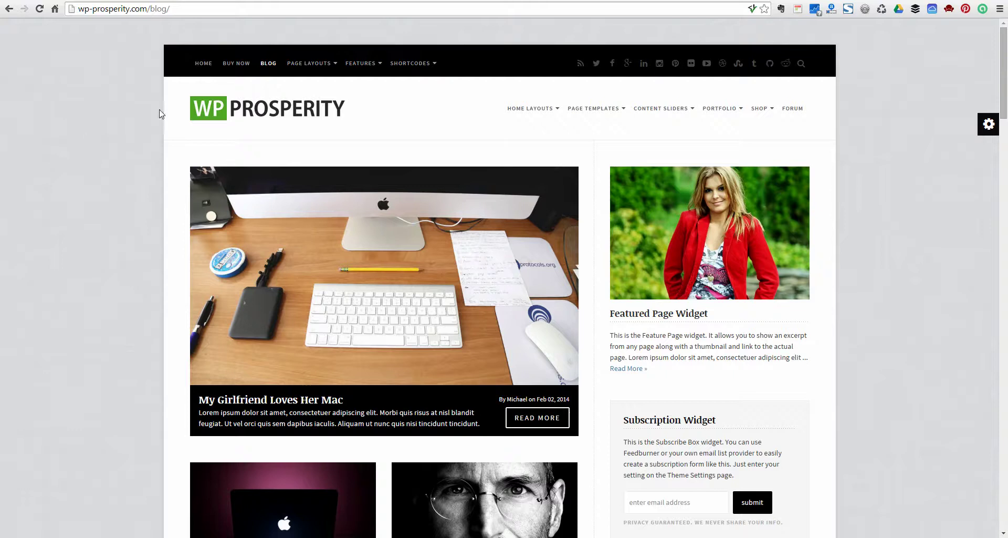
# Open the Buy Now page from the wp-prosperity.com demo blog.
pyautogui.click(237, 64)
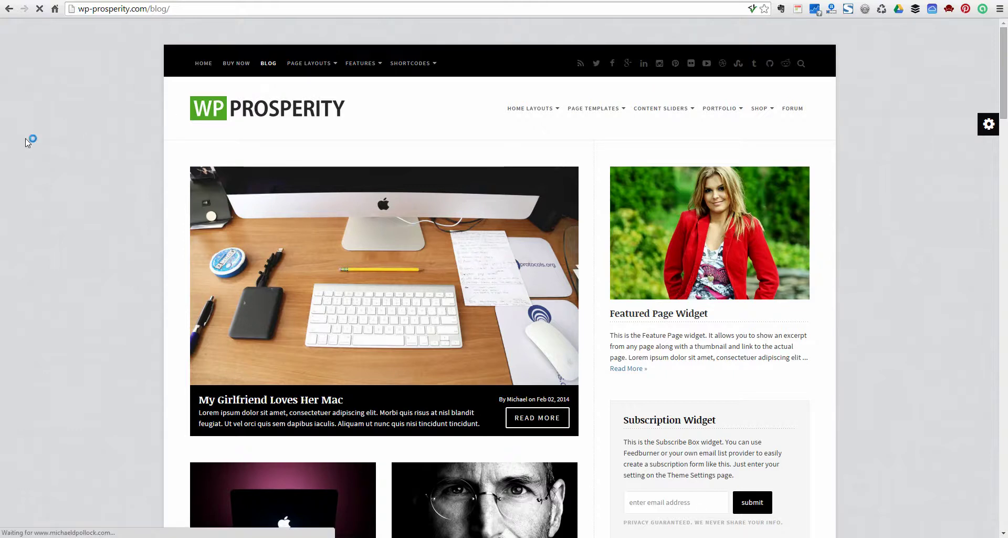